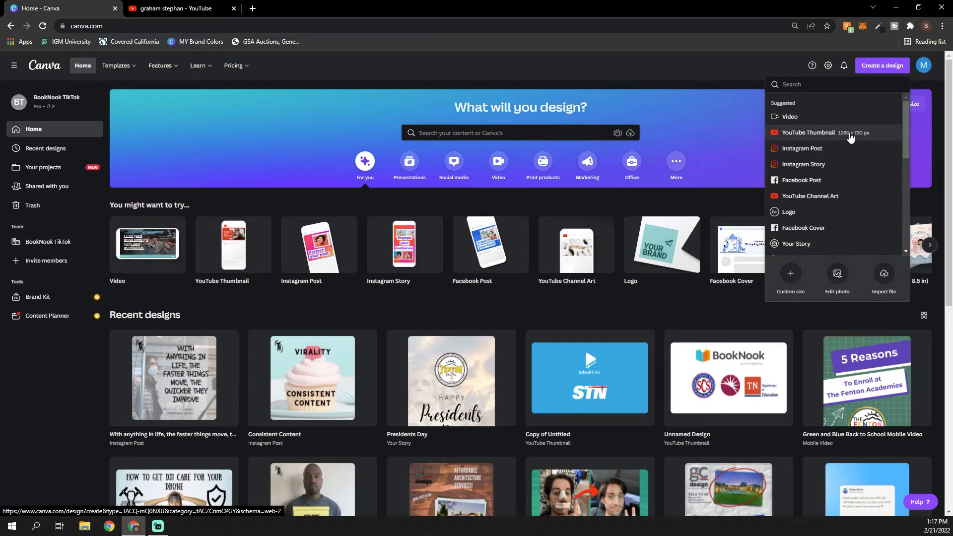
Create a new blank YouTube Thumbnail design at 1280 × 720 px
{"action": "left_click", "coordinate": [851, 136]}
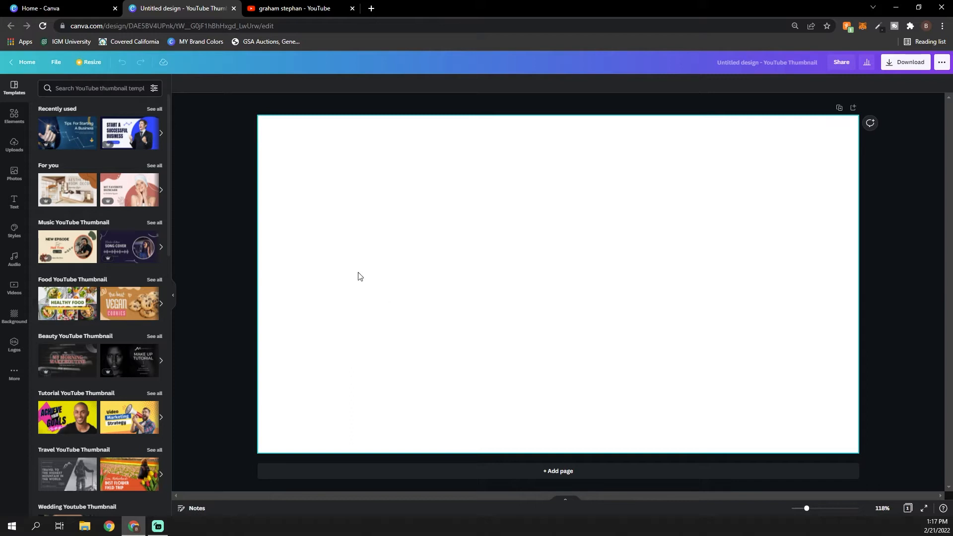
Switch to the YouTube search results for graham stephan and examine how the video thumbnails combine faces, bold text and backgrounds
{"action": "left_click", "coordinate": [317, 9]}
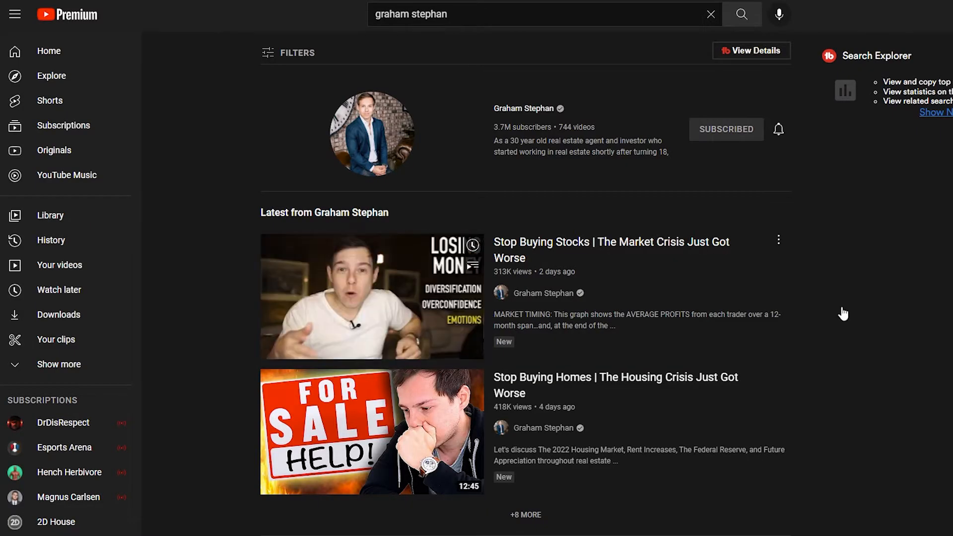
{"action": "scroll", "coordinate": [843, 313], "scroll_direction": "down", "scroll_amount": 3}
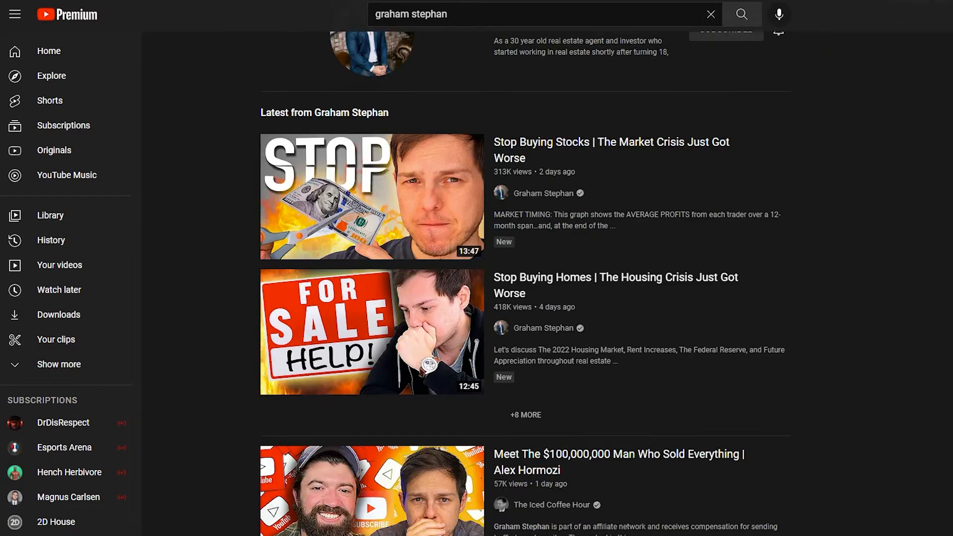
{"action": "scroll", "coordinate": [524, 283], "scroll_direction": "down", "scroll_amount": 3}
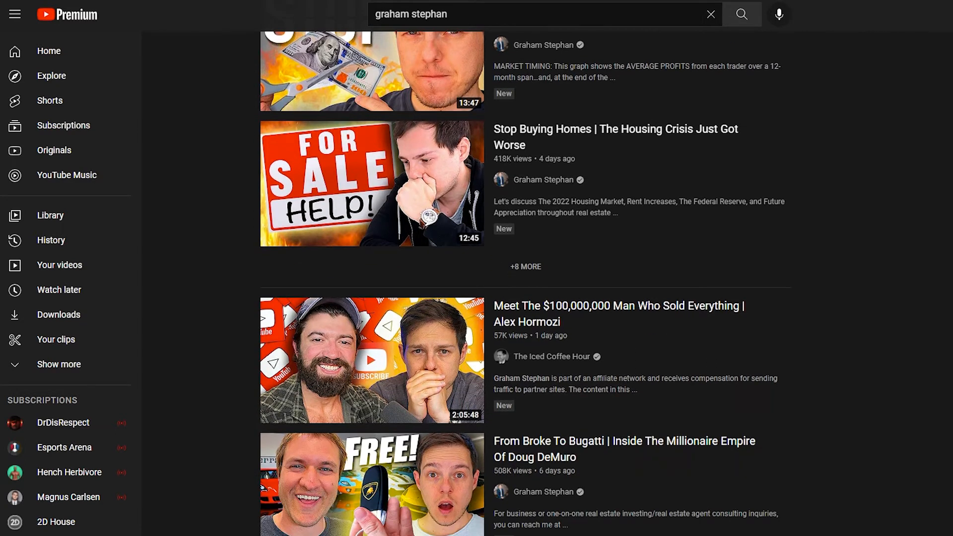
{"action": "scroll", "coordinate": [525, 283], "scroll_direction": "down", "scroll_amount": 9}
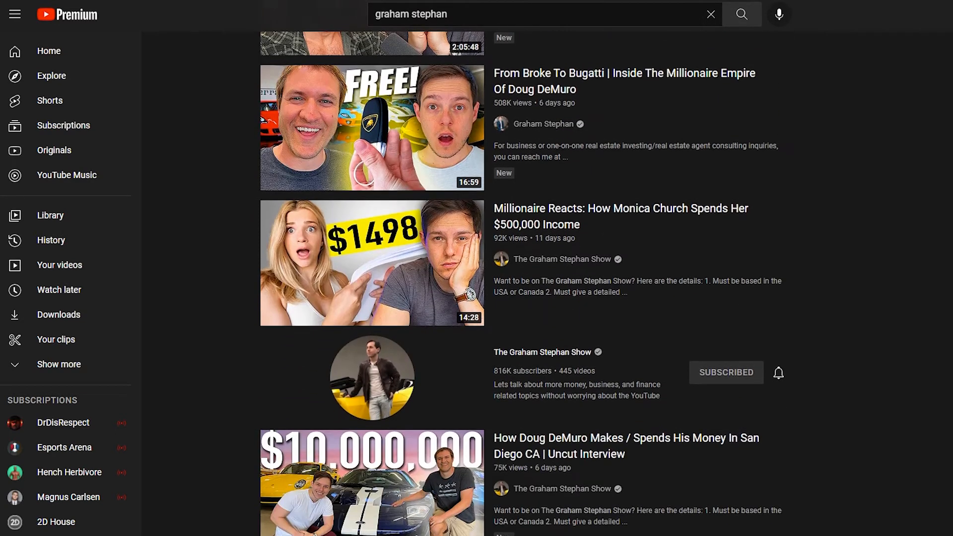
{"action": "scroll", "coordinate": [524, 283], "scroll_direction": "down", "scroll_amount": 3}
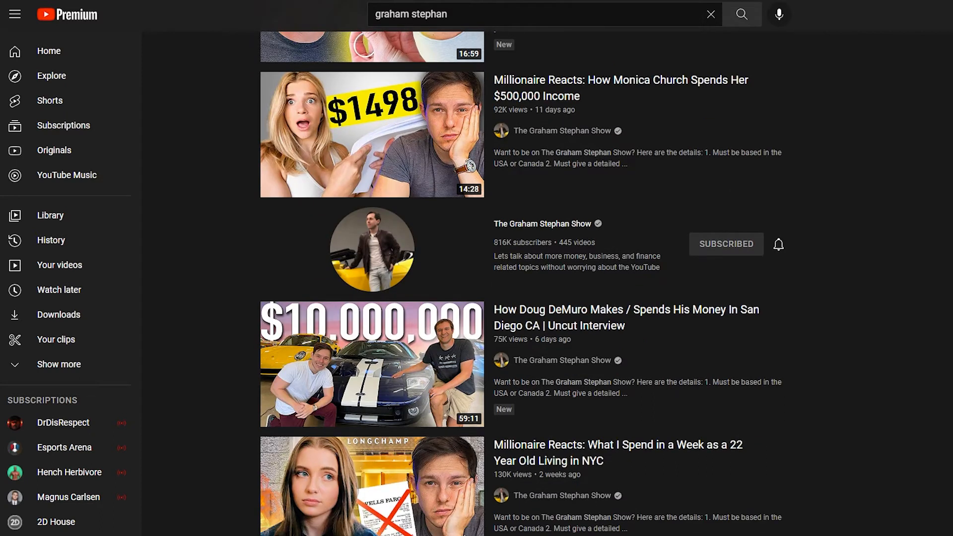
{"action": "scroll", "coordinate": [525, 283], "scroll_direction": "down", "scroll_amount": 3}
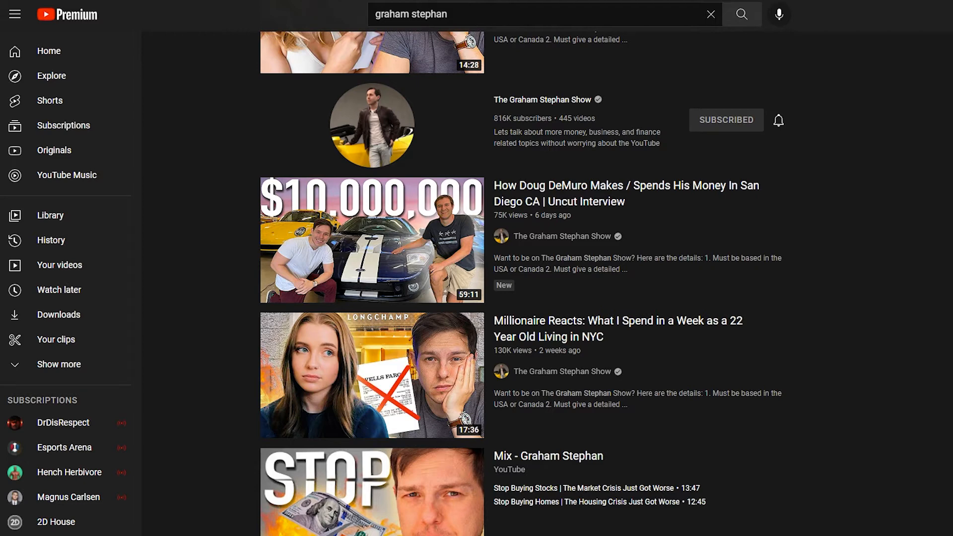
{"action": "scroll", "coordinate": [525, 283], "scroll_direction": "up", "scroll_amount": 12}
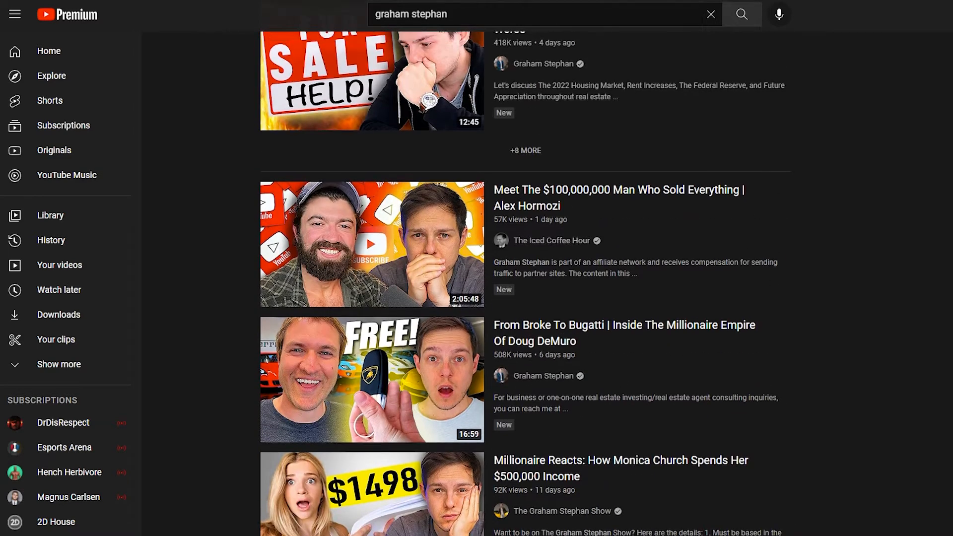
{"action": "scroll", "coordinate": [524, 283], "scroll_direction": "up", "scroll_amount": 3}
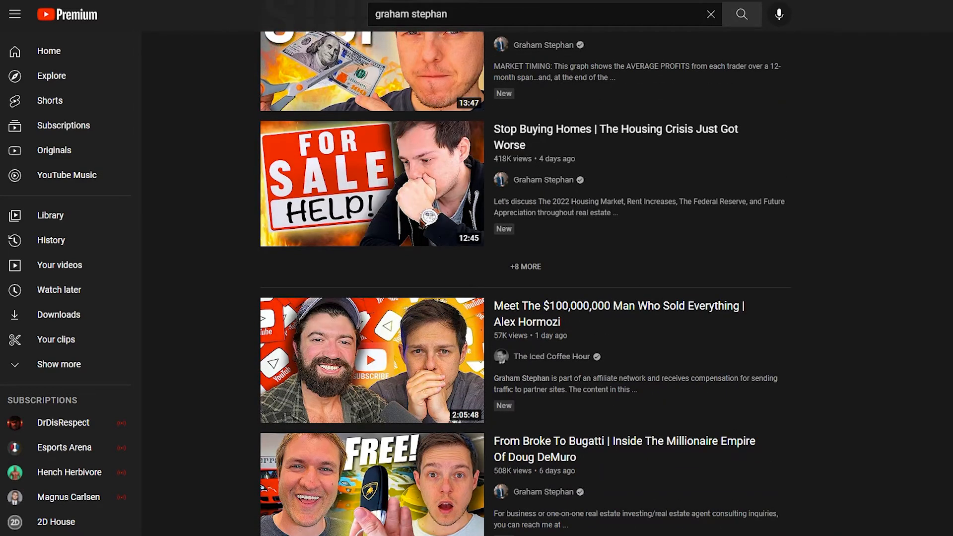
{"action": "scroll", "coordinate": [344, 312], "scroll_direction": "up", "scroll_amount": 7}
{"action": "scroll", "coordinate": [344, 312], "scroll_direction": "down", "scroll_amount": 8}
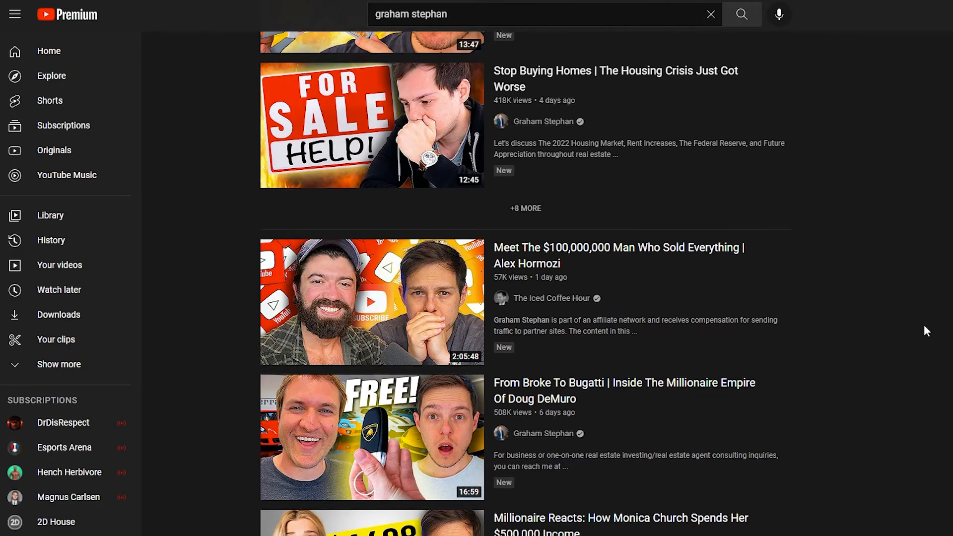
{"action": "scroll", "coordinate": [952, 344], "scroll_direction": "up", "scroll_amount": 3}
{"action": "scroll", "coordinate": [927, 332], "scroll_direction": "up", "scroll_amount": 1}
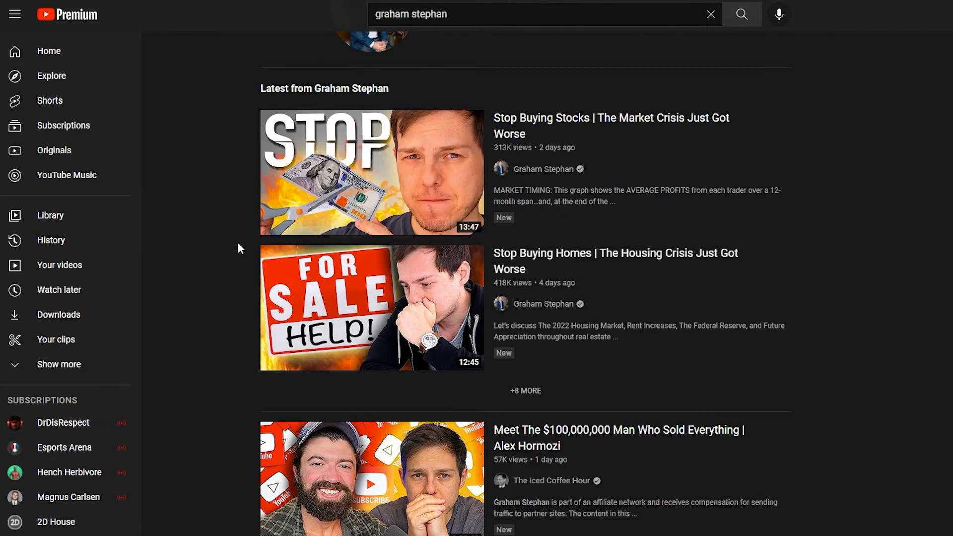
{"action": "scroll", "coordinate": [230, 331], "scroll_direction": "down", "scroll_amount": 15}
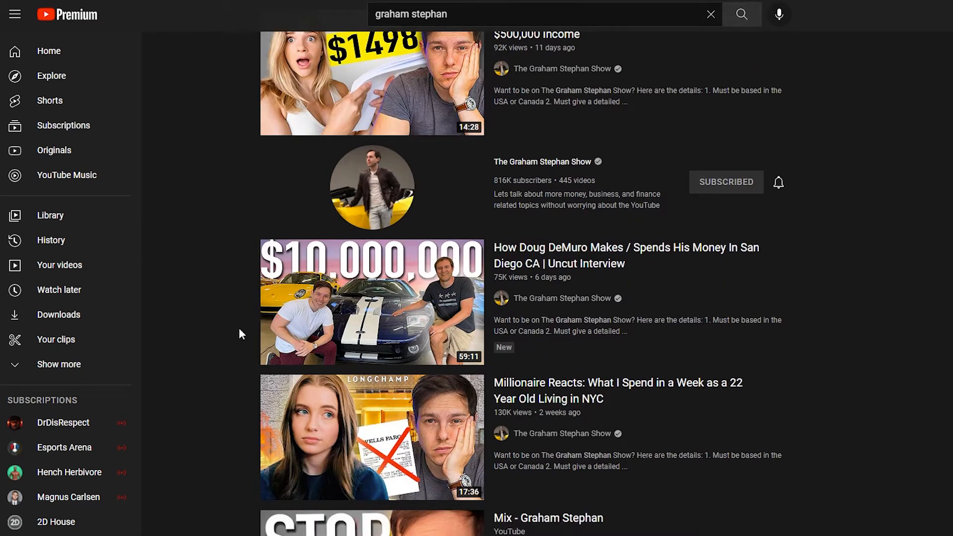
{"action": "scroll", "coordinate": [236, 332], "scroll_direction": "down", "scroll_amount": 2}
{"action": "scroll", "coordinate": [236, 328], "scroll_direction": "up", "scroll_amount": 12}
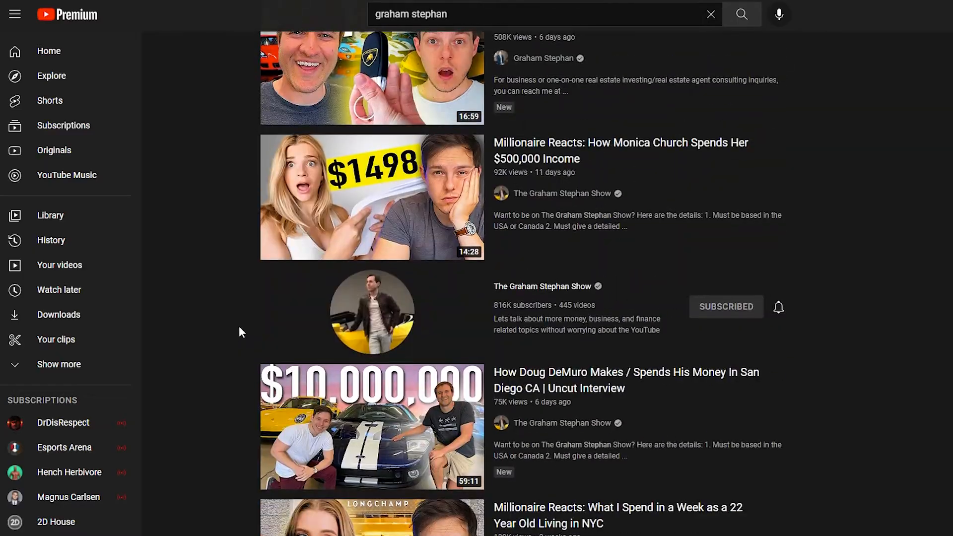
{"action": "scroll", "coordinate": [236, 327], "scroll_direction": "up", "scroll_amount": 6}
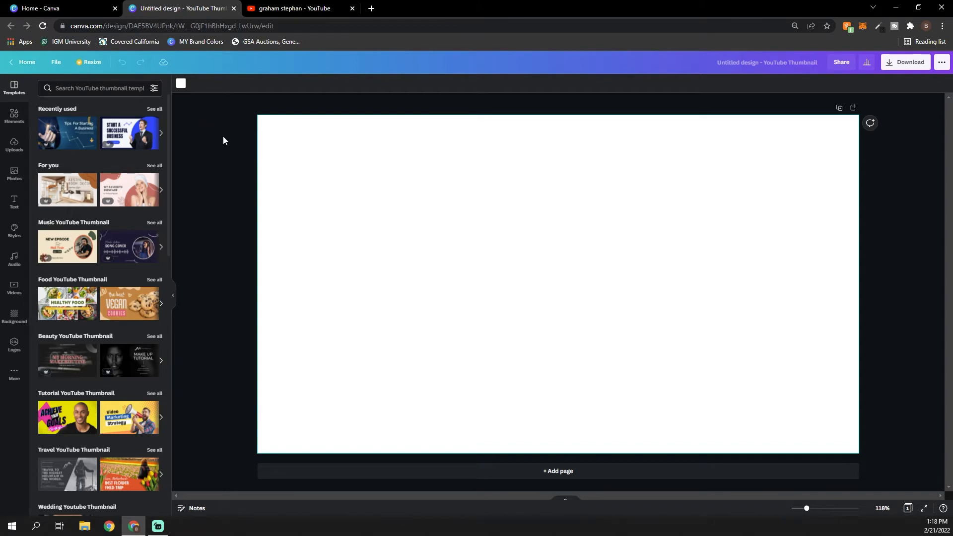
Search the elements for "matrix" and add the dark image of falling green code to the blank thumbnail
{"action": "left_click", "coordinate": [22, 114]}
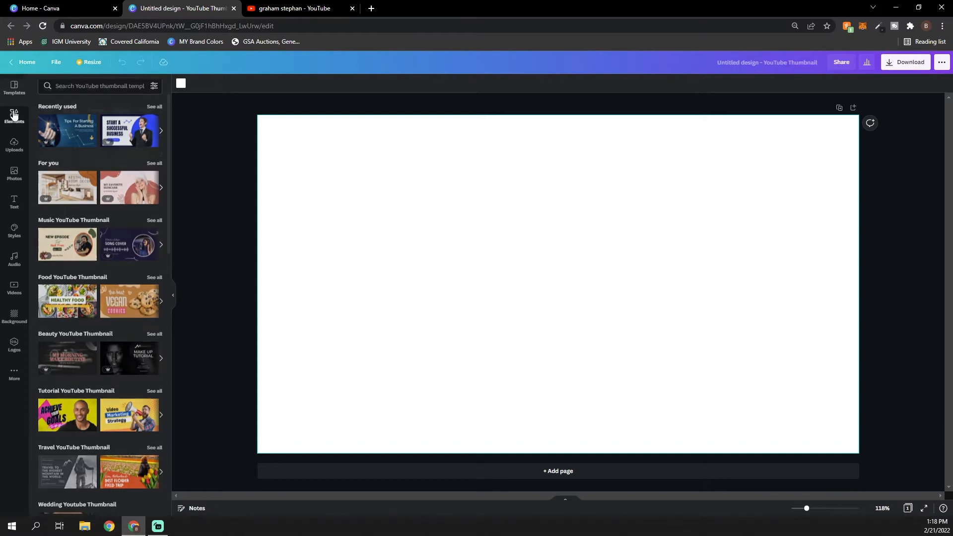
{"action": "left_click", "coordinate": [71, 90]}
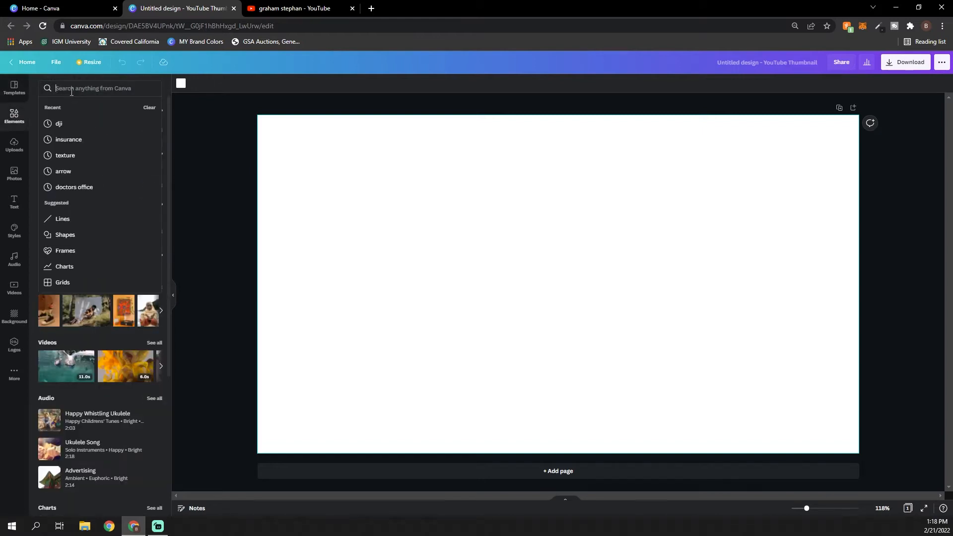
{"action": "type", "text": "matrix"}
{"action": "key", "text": "Return"}
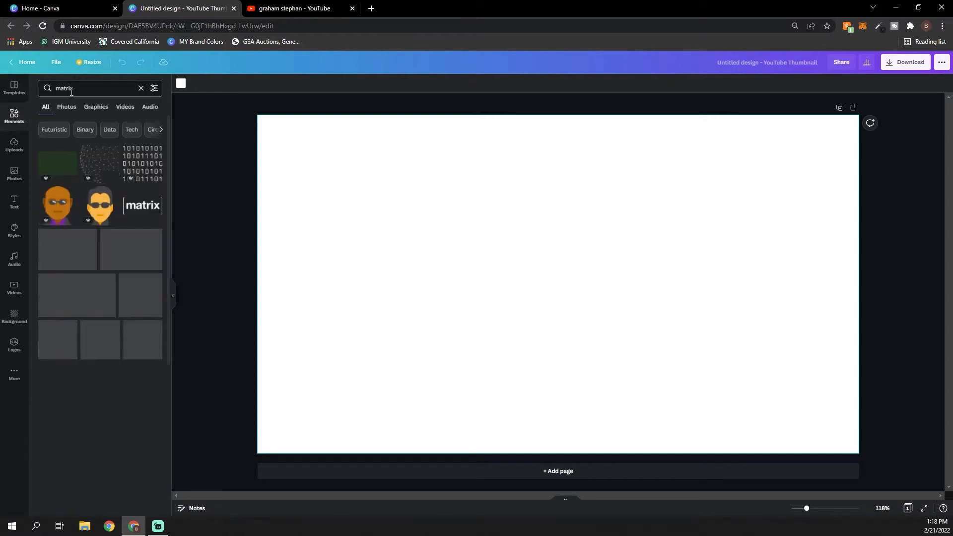
{"action": "left_click", "coordinate": [73, 263]}
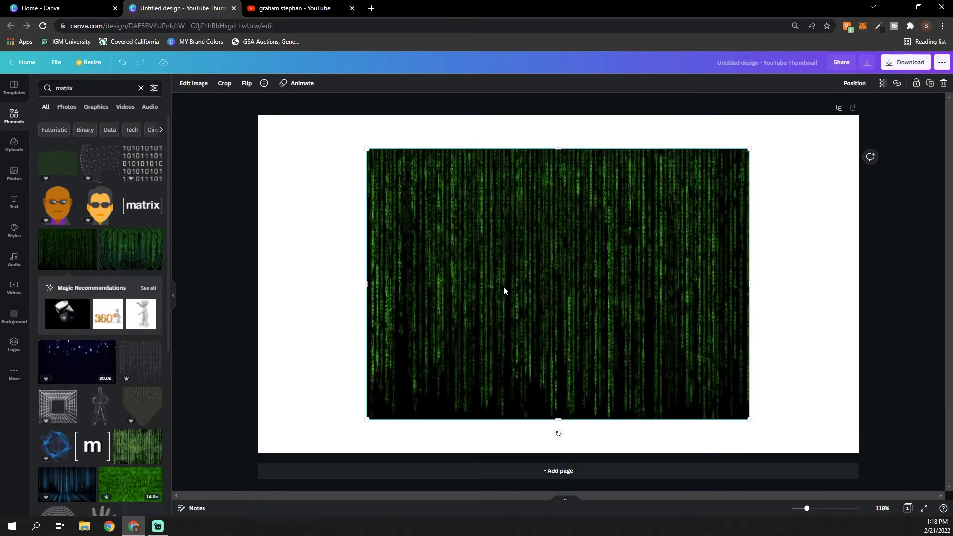
Move the green code image to the canvas's upper-left corner and enlarge it to cover the whole thumbnail
{"action": "left_click_drag", "start_coordinate": [504, 290], "coordinate": [395, 250]}
{"action": "left_click_drag", "start_coordinate": [641, 385], "coordinate": [753, 465]}
{"action": "left_click_drag", "start_coordinate": [752, 292], "coordinate": [861, 297]}
{"action": "left_click", "coordinate": [878, 305]}
{"action": "left_click", "coordinate": [887, 268]}
{"action": "left_click", "coordinate": [877, 218]}
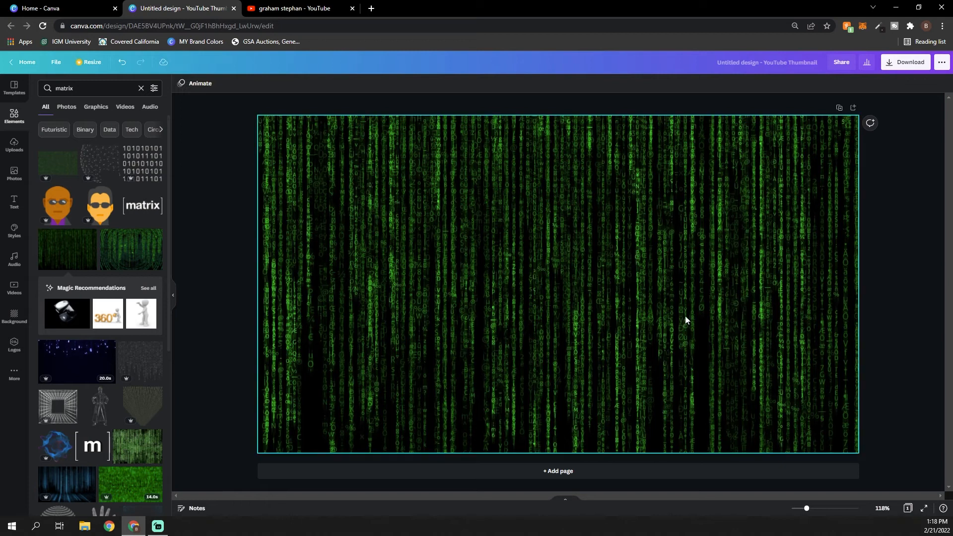
Set the green code background image's blur to 2 in its image adjustments
{"action": "left_click", "coordinate": [389, 205]}
{"action": "left_click", "coordinate": [213, 83]}
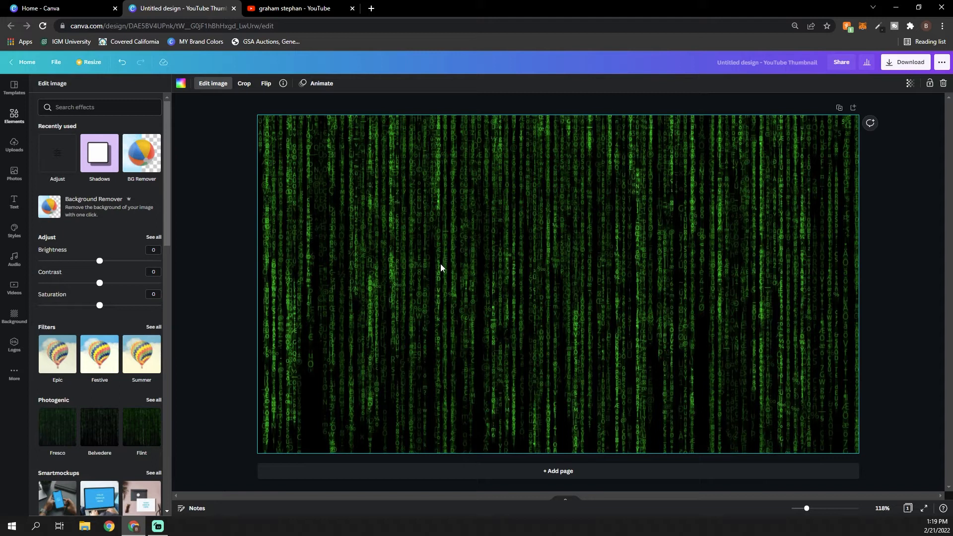
{"action": "left_click", "coordinate": [153, 237]}
{"action": "mouse_move", "coordinate": [100, 213]}
{"action": "left_mouse_down"}
{"action": "mouse_move", "coordinate": [2, 219]}
{"action": "mouse_move", "coordinate": [202, 217]}
{"action": "mouse_move", "coordinate": [101, 223]}
{"action": "left_mouse_up"}
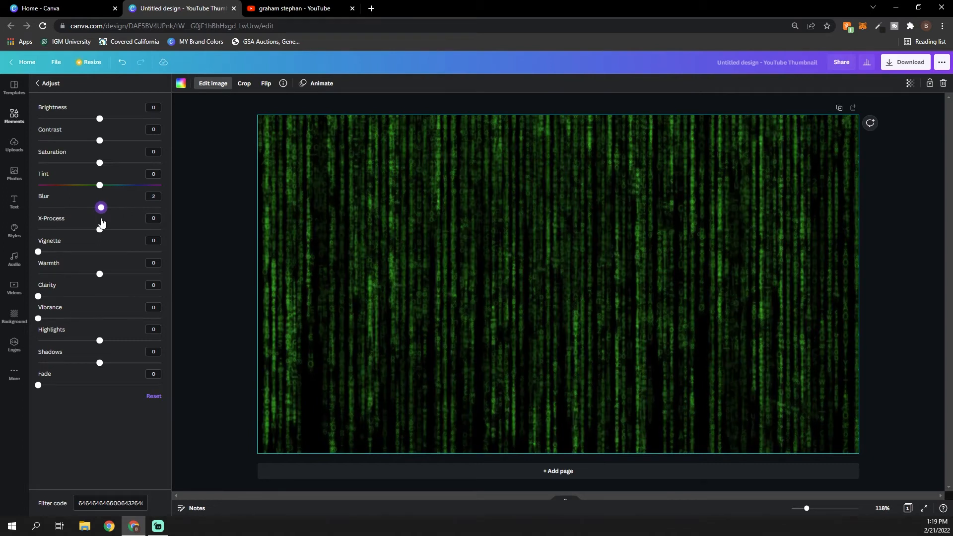
{"action": "left_click", "coordinate": [213, 270]}
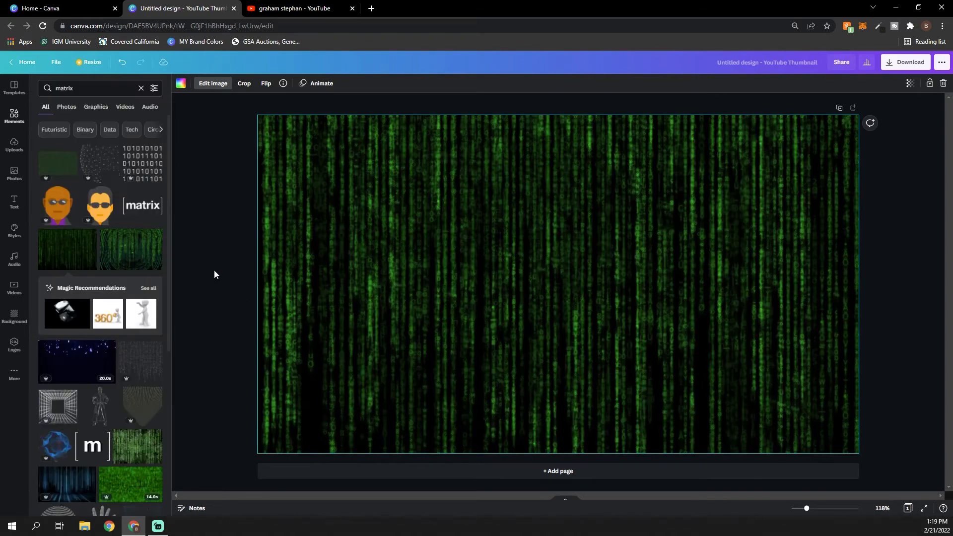
{"action": "left_click", "coordinate": [216, 273]}
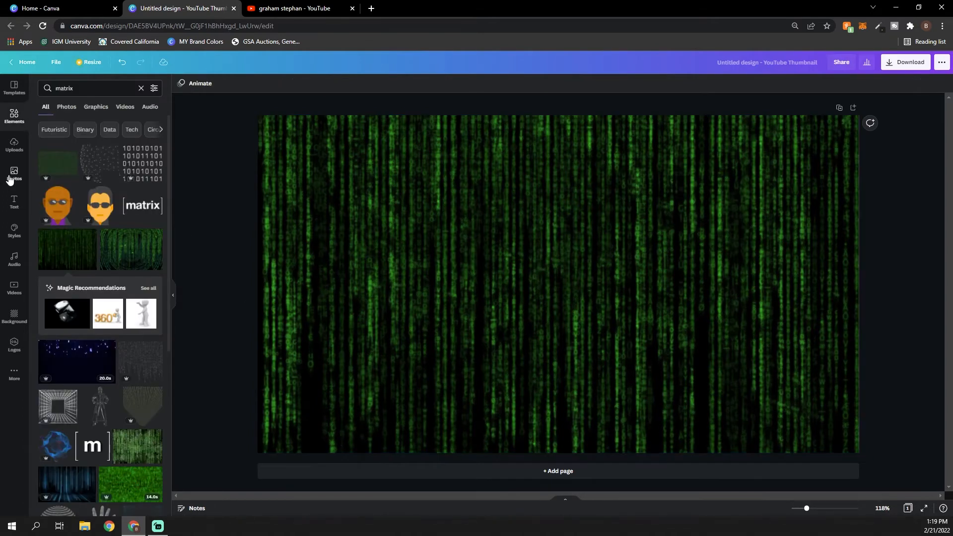
Upload the two JPG portrait photos from the Downloads folder
{"action": "left_click", "coordinate": [14, 145]}
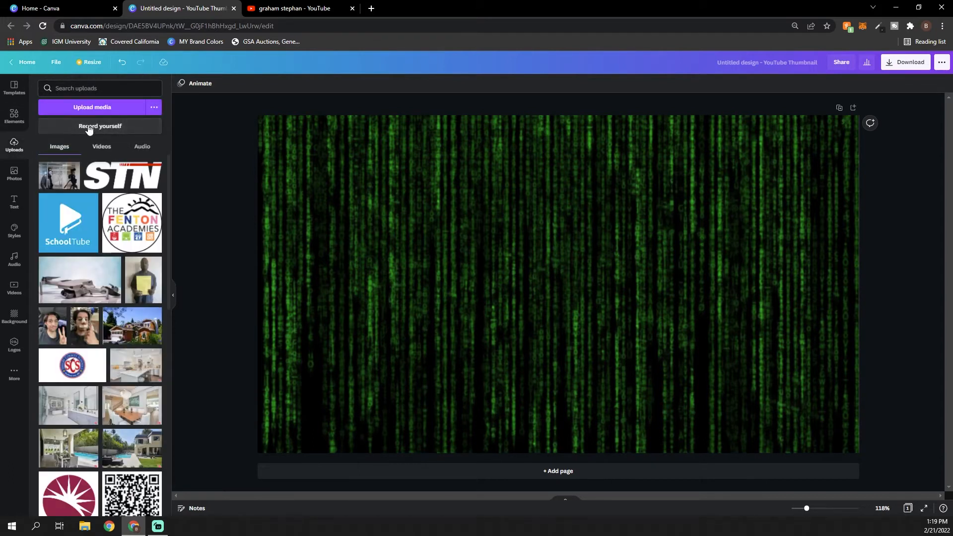
{"action": "left_click", "coordinate": [92, 110]}
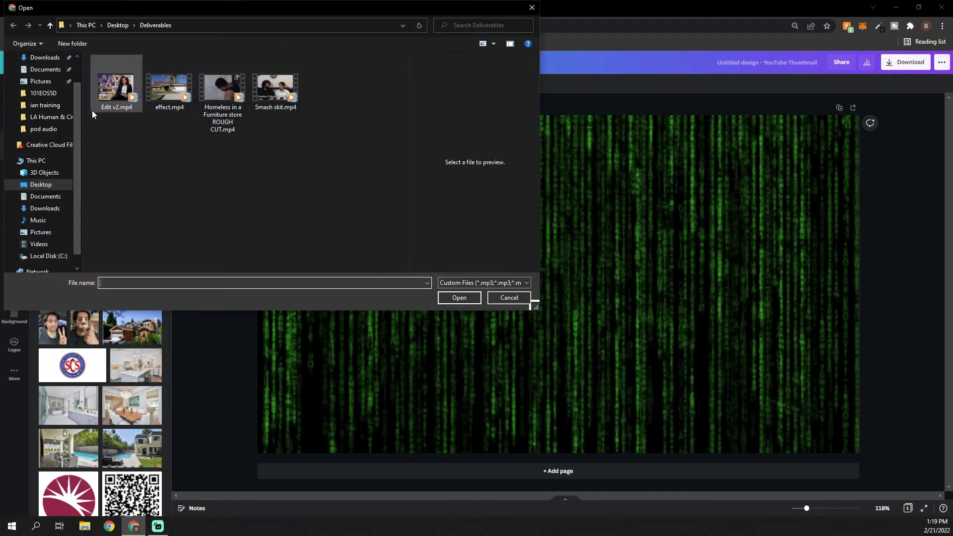
{"action": "left_click", "coordinate": [41, 92]}
{"action": "left_click_drag", "start_coordinate": [185, 130], "coordinate": [153, 87]}
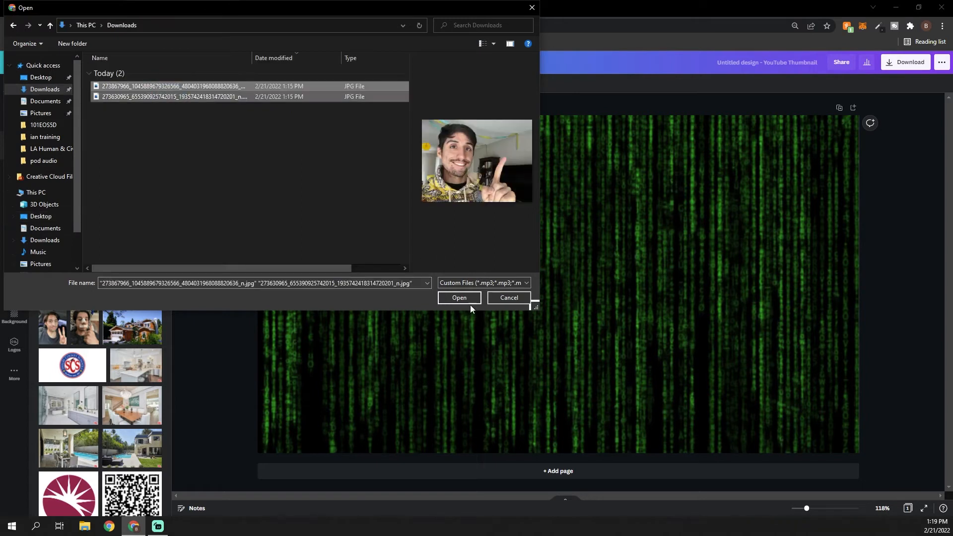
{"action": "left_click", "coordinate": [466, 301]}
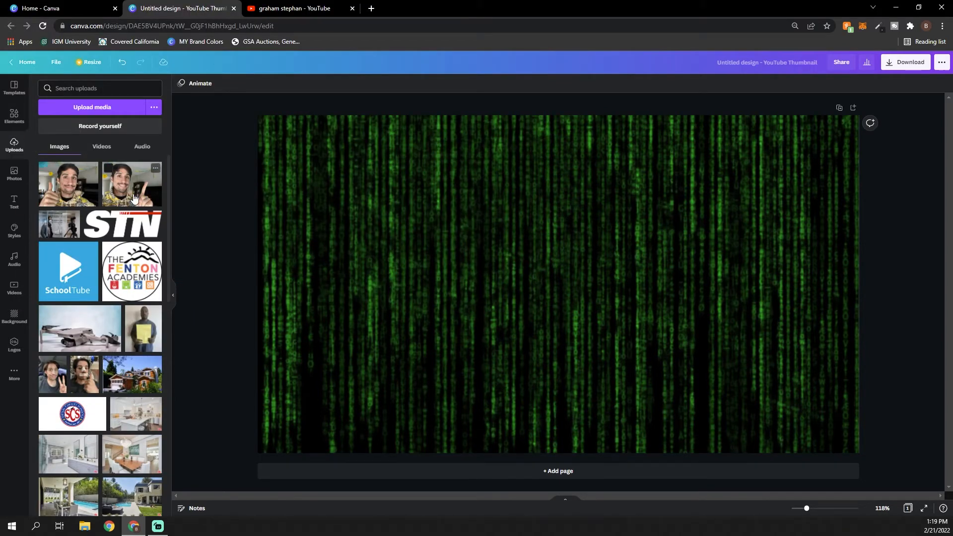
Add the uploaded thumbs-up photo to the thumbnail and place it left of centre over the code background
{"action": "left_click", "coordinate": [91, 200]}
{"action": "left_click_drag", "start_coordinate": [516, 315], "coordinate": [419, 302]}
{"action": "left_click", "coordinate": [240, 218]}
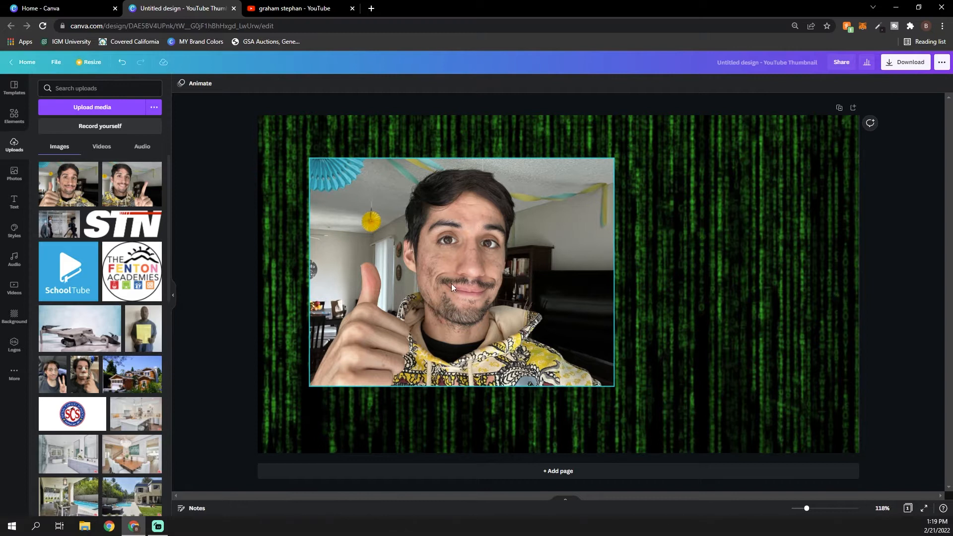
Remove the room background from the thumbs-up photo with the Background Remover
{"action": "left_click", "coordinate": [408, 267]}
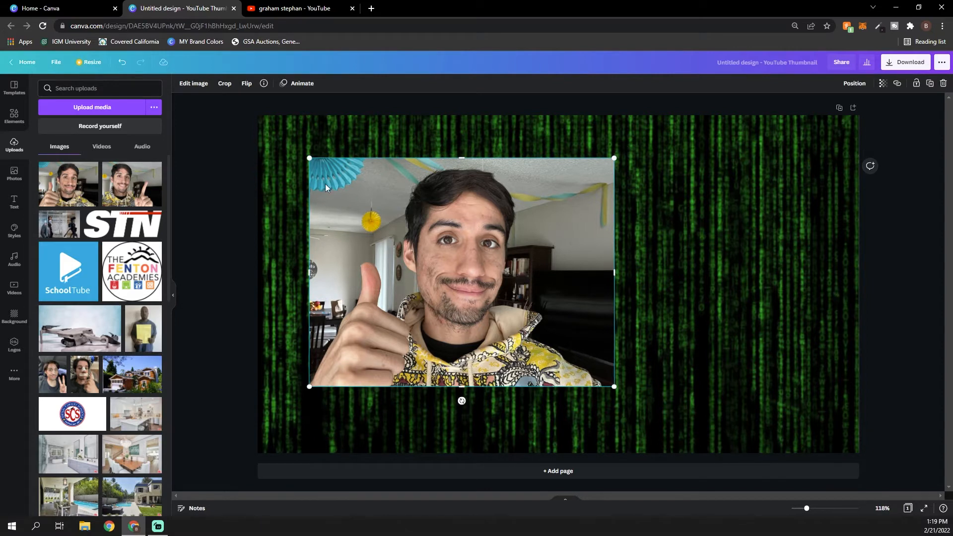
{"action": "left_click", "coordinate": [206, 88]}
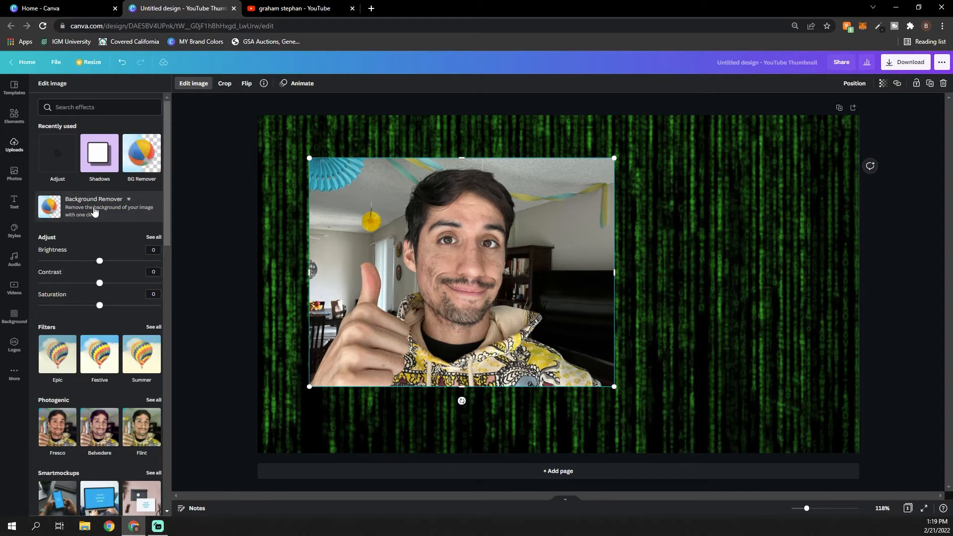
{"action": "scroll", "coordinate": [147, 317], "scroll_direction": "down", "scroll_amount": 7}
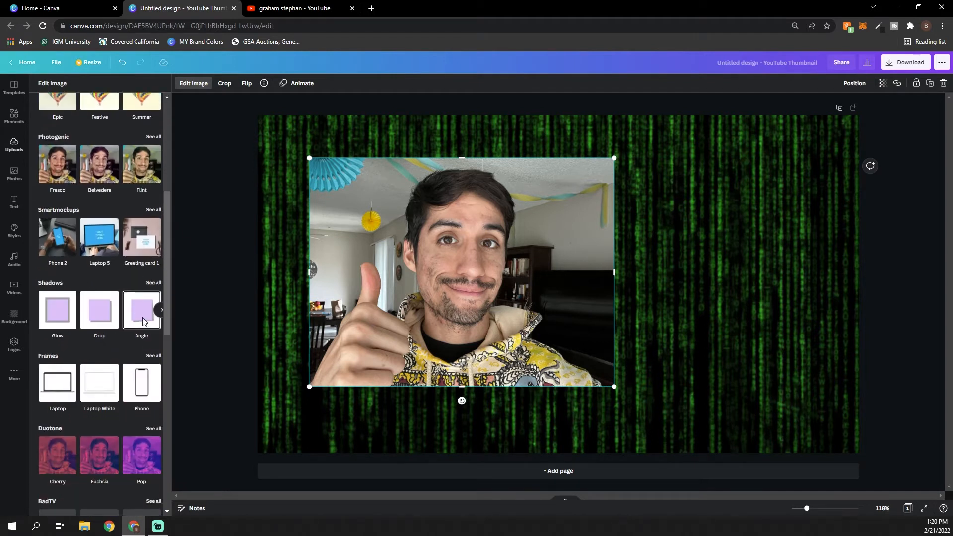
{"action": "scroll", "coordinate": [146, 317], "scroll_direction": "up", "scroll_amount": 7}
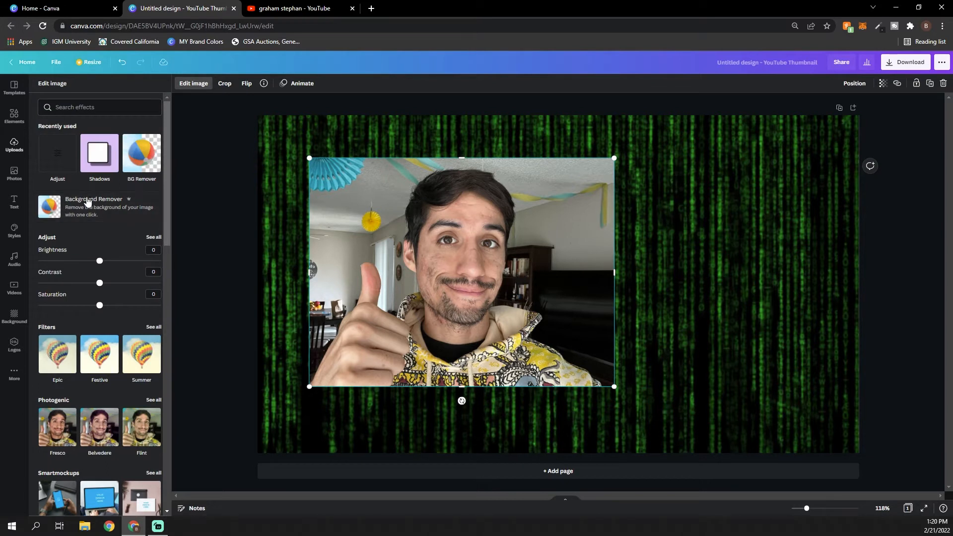
{"action": "left_click", "coordinate": [92, 212]}
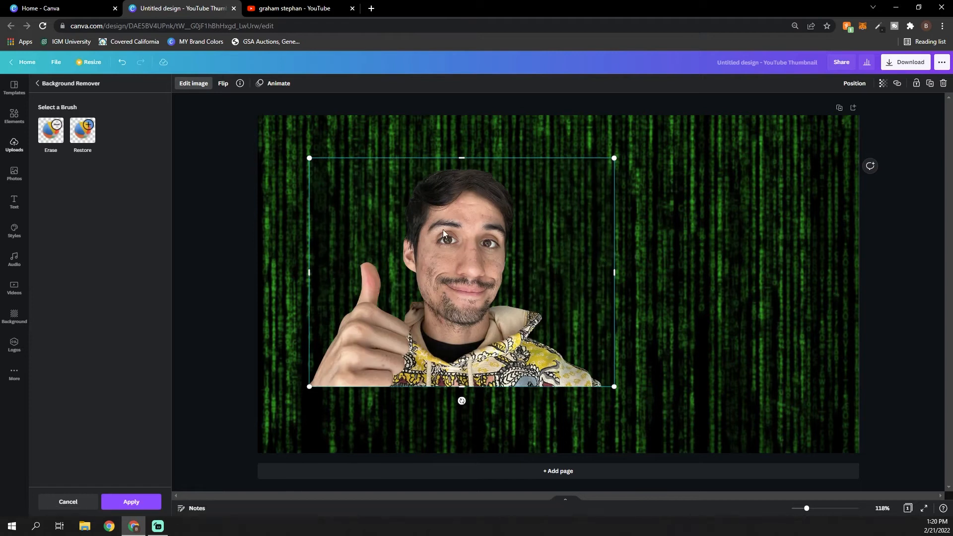
Enlarge the thumbs-up cutout to about two-thirds of the canvas width and align it with the canvas's lower-left corner
{"action": "left_click_drag", "start_coordinate": [307, 155], "coordinate": [283, 138]}
{"action": "left_click_drag", "start_coordinate": [419, 263], "coordinate": [394, 330]}
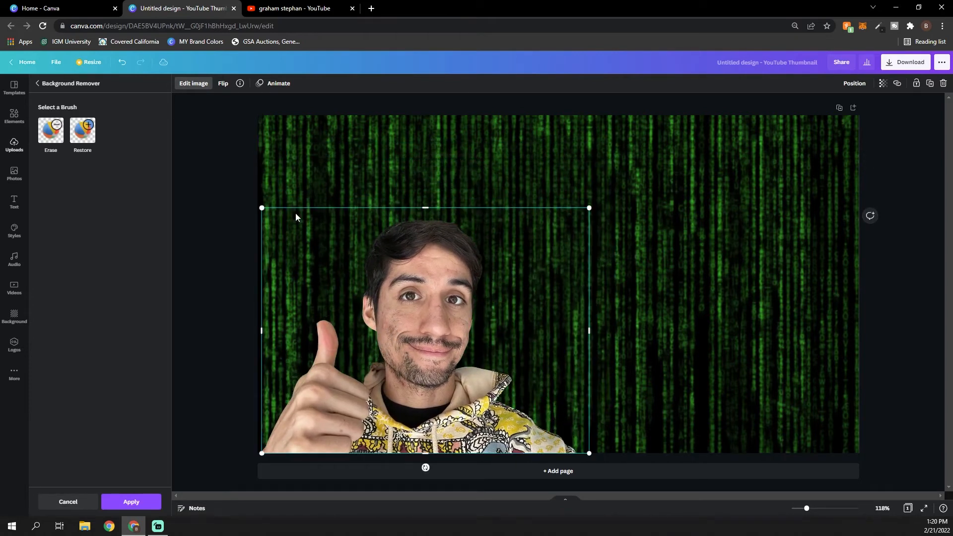
{"action": "left_click_drag", "start_coordinate": [253, 208], "coordinate": [155, 134]}
{"action": "left_click_drag", "start_coordinate": [383, 276], "coordinate": [466, 281]}
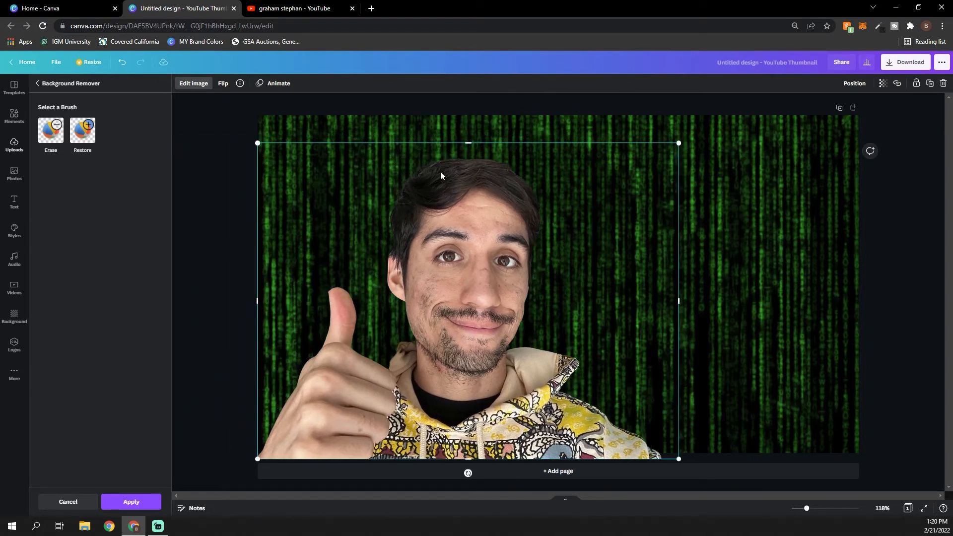
{"action": "left_click", "coordinate": [195, 164]}
{"action": "left_click", "coordinate": [224, 164]}
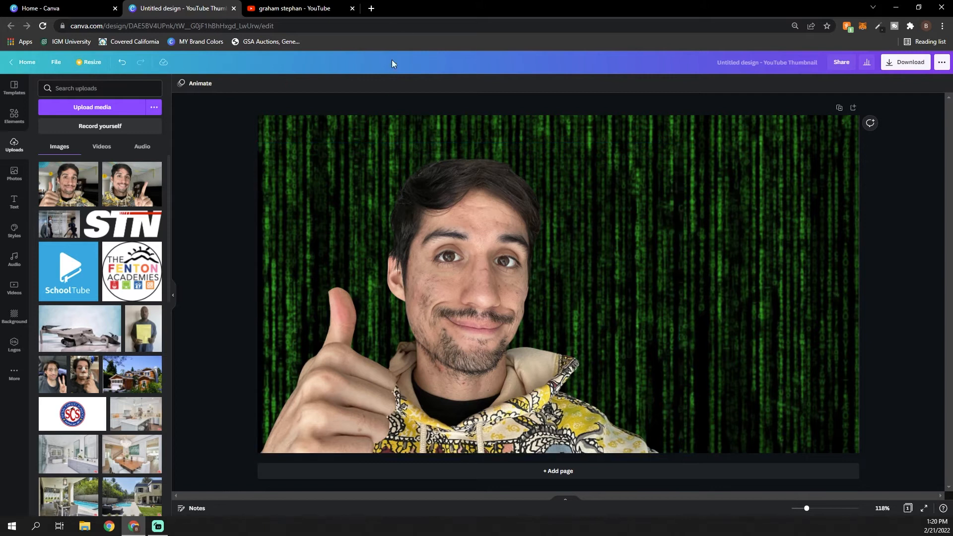
Open remove.bg in a new browser tab and look over its background-removal upload page
{"action": "left_click", "coordinate": [372, 8]}
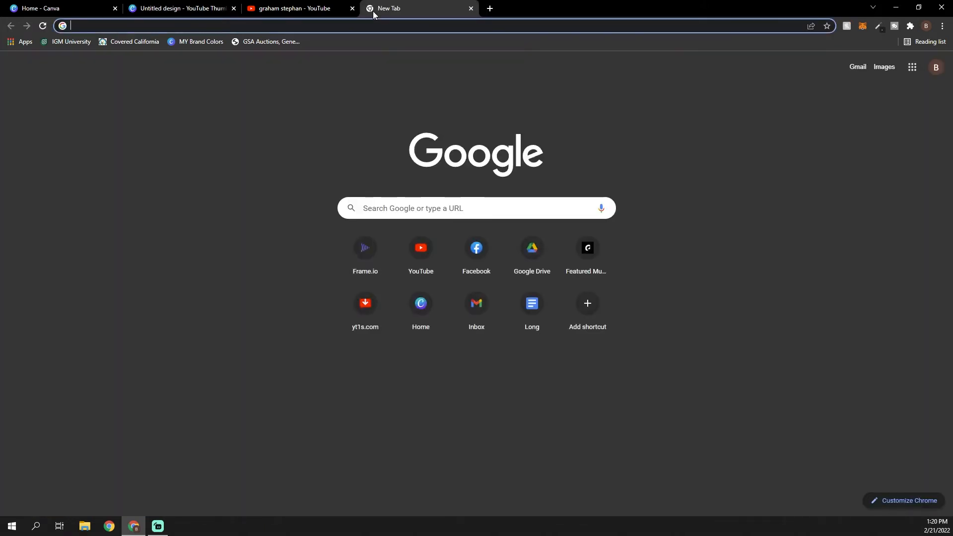
{"action": "type", "text": "remove.b"}
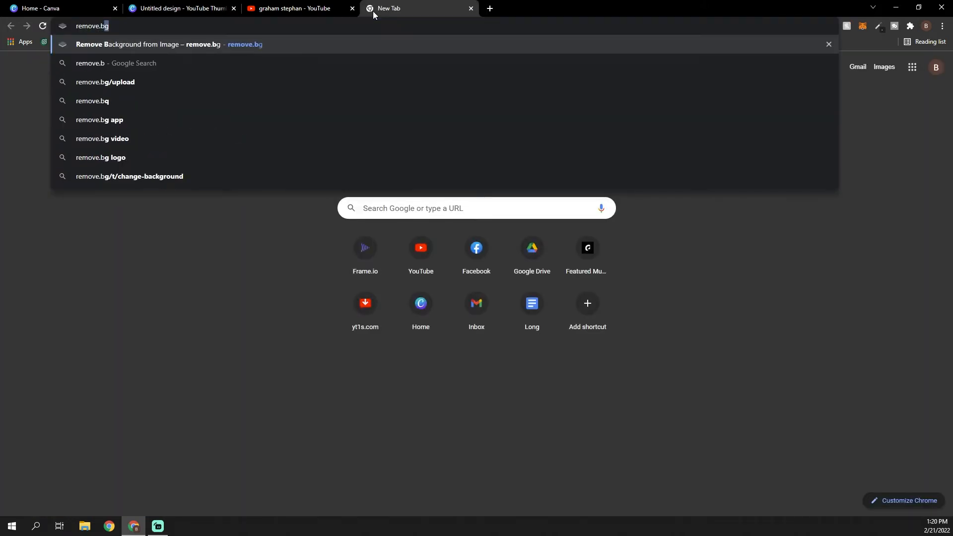
{"action": "type", "text": "g"}
{"action": "key", "text": "Return"}
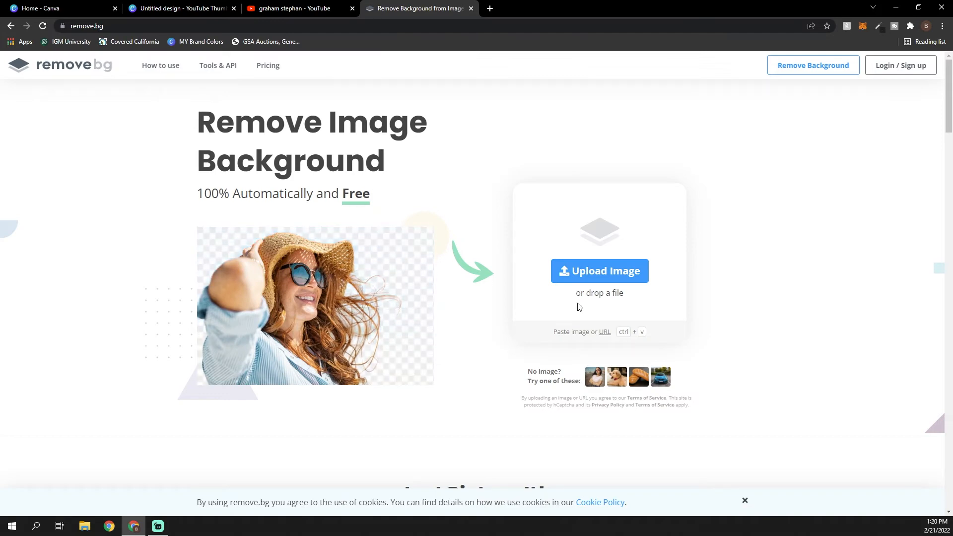
{"action": "scroll", "coordinate": [513, 358], "scroll_direction": "down", "scroll_amount": 6}
{"action": "scroll", "coordinate": [498, 411], "scroll_direction": "up", "scroll_amount": 4}
{"action": "scroll", "coordinate": [495, 330], "scroll_direction": "down", "scroll_amount": 4}
{"action": "scroll", "coordinate": [495, 330], "scroll_direction": "up", "scroll_amount": 6}
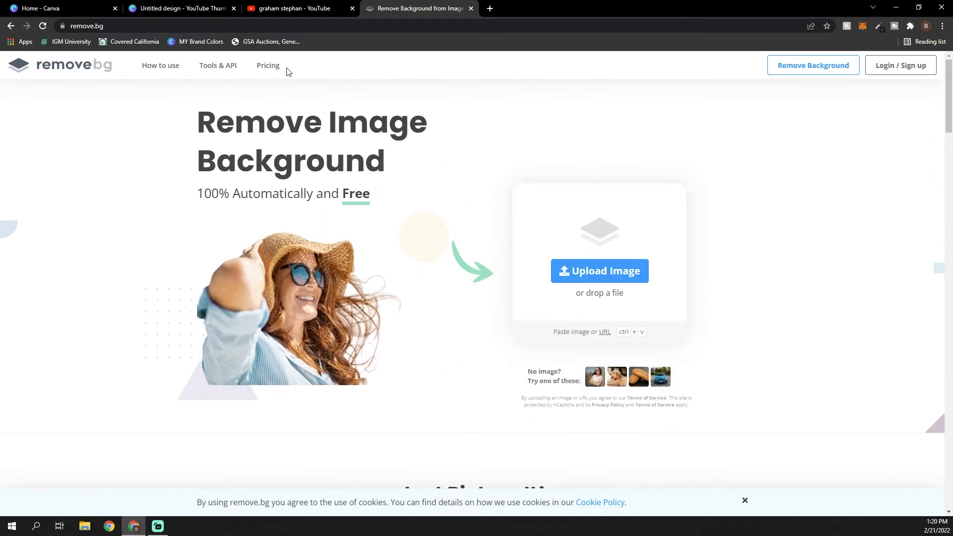
Compare the thumbnail design with the remove.bg page, close remove.bg and return to the Canva design
{"action": "left_click", "coordinate": [298, 8]}
{"action": "left_click", "coordinate": [191, 8]}
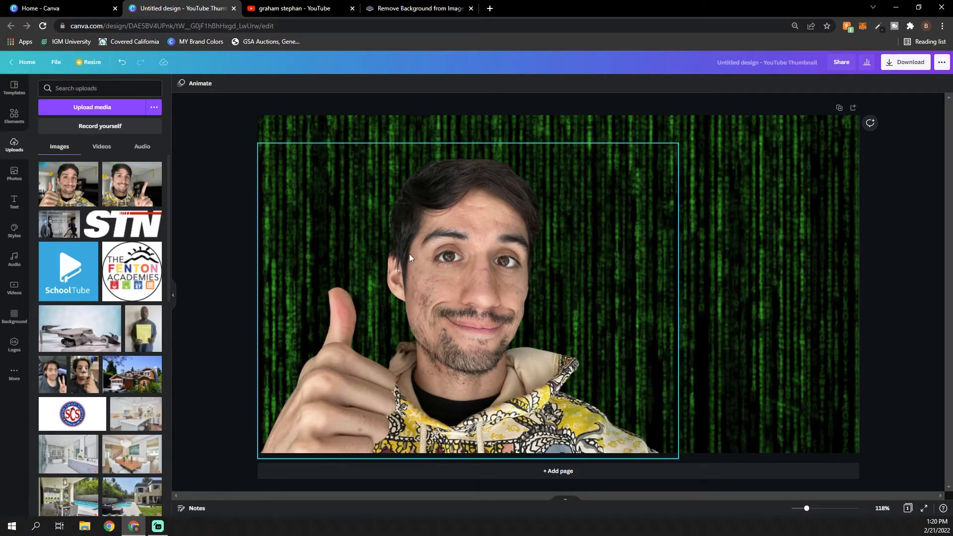
{"action": "left_click", "coordinate": [424, 10]}
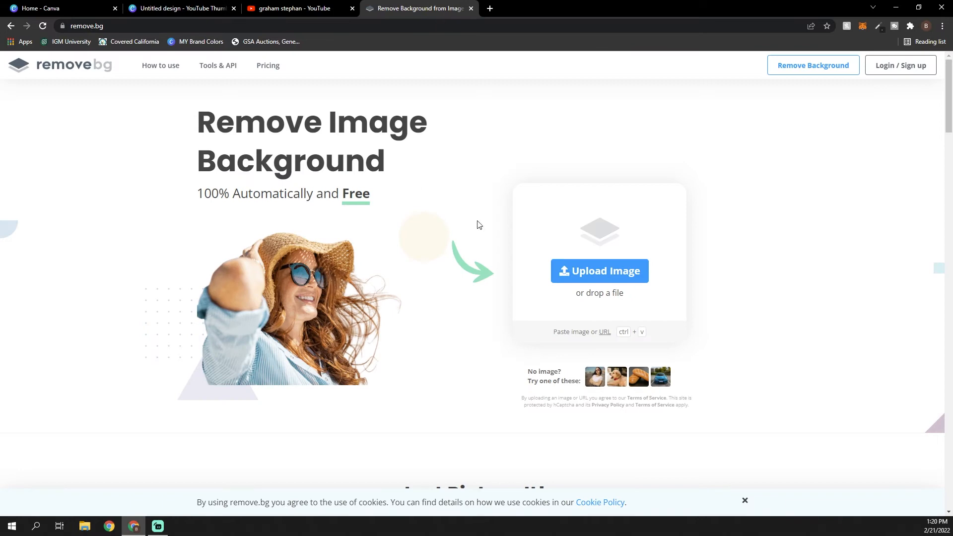
{"action": "left_click", "coordinate": [471, 9]}
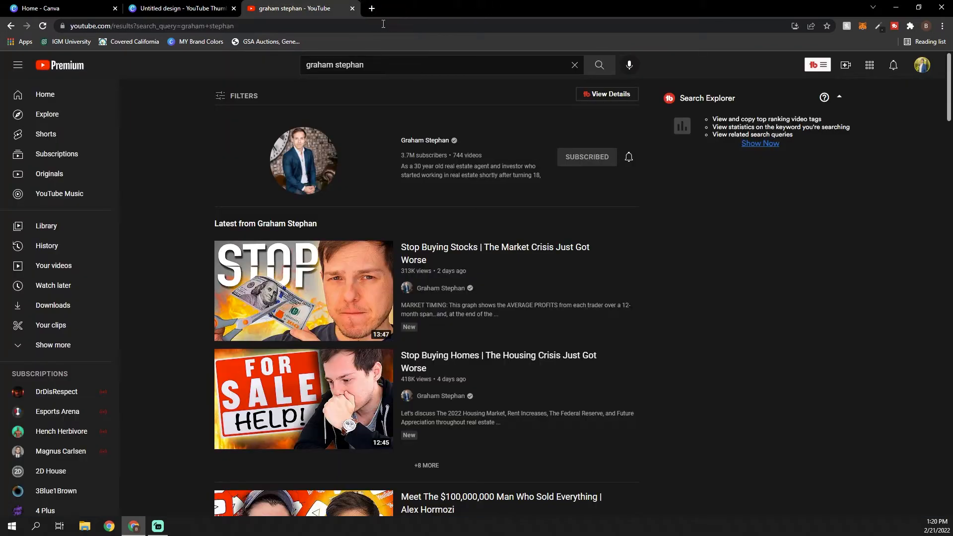
{"action": "left_click", "coordinate": [187, 10]}
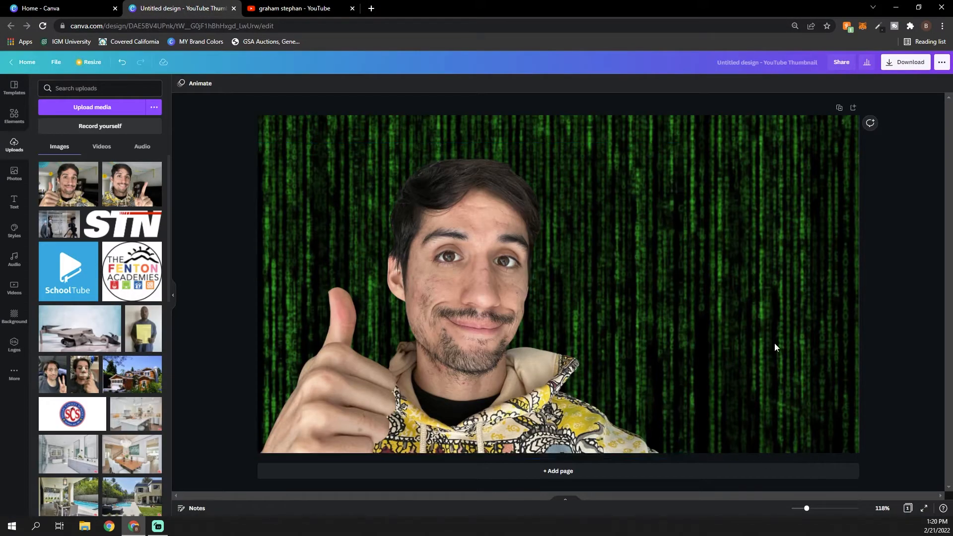
Enlarge the thumbs-up cutout to about 80% of the canvas width, filling its height and slightly overhanging the left edge
{"action": "left_click", "coordinate": [507, 278]}
{"action": "left_click_drag", "start_coordinate": [258, 143], "coordinate": [196, 98]}
{"action": "mouse_move", "coordinate": [418, 255]}
{"action": "left_mouse_down"}
{"action": "mouse_move", "coordinate": [426, 260]}
{"action": "mouse_move", "coordinate": [422, 250]}
{"action": "left_mouse_up"}
{"action": "left_click", "coordinate": [279, 12]}
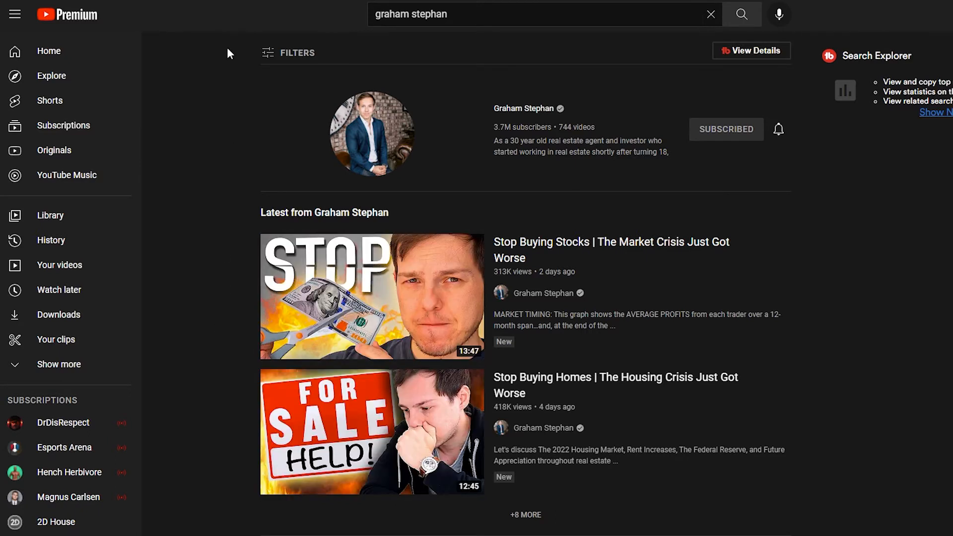
{"action": "left_click", "coordinate": [190, 11]}
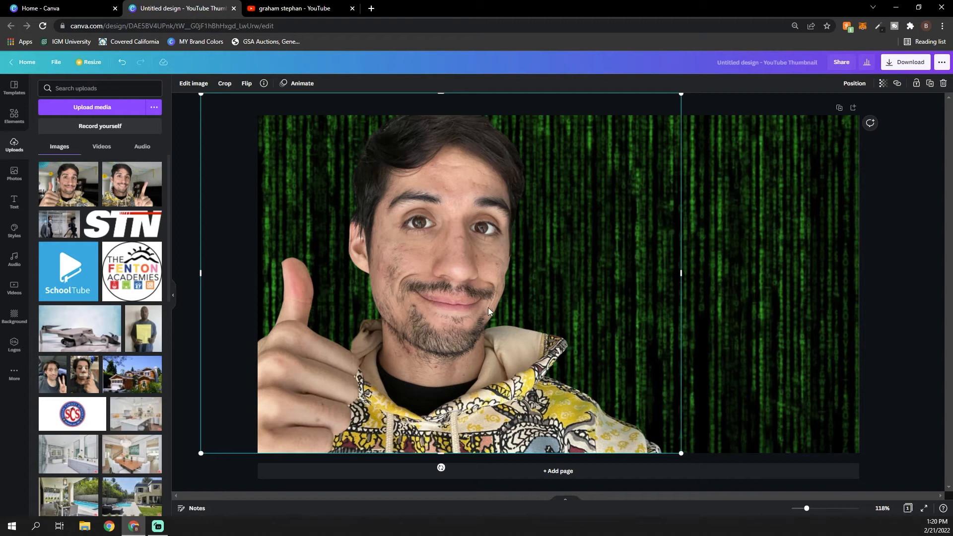
{"action": "left_click_drag", "start_coordinate": [488, 311], "coordinate": [526, 308]}
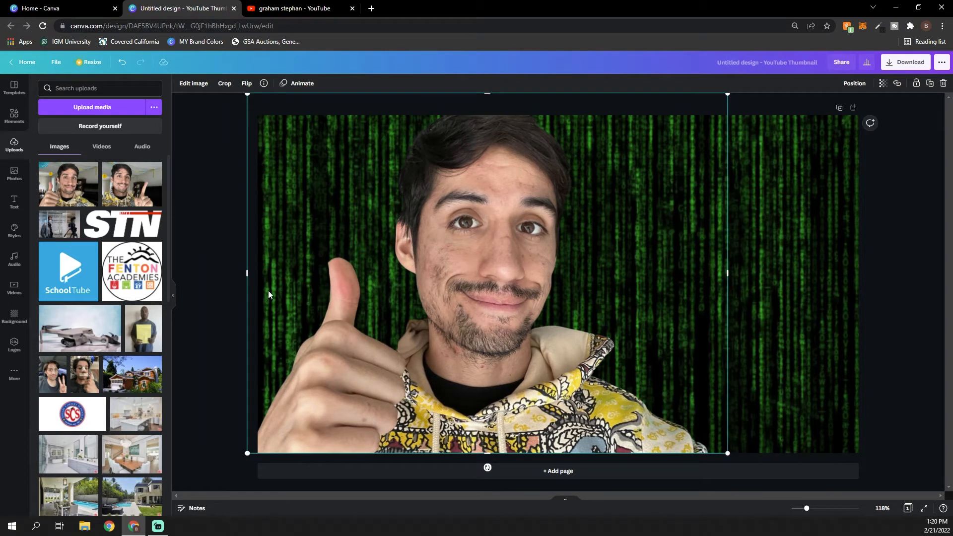
{"action": "left_click_drag", "start_coordinate": [371, 287], "coordinate": [361, 281]}
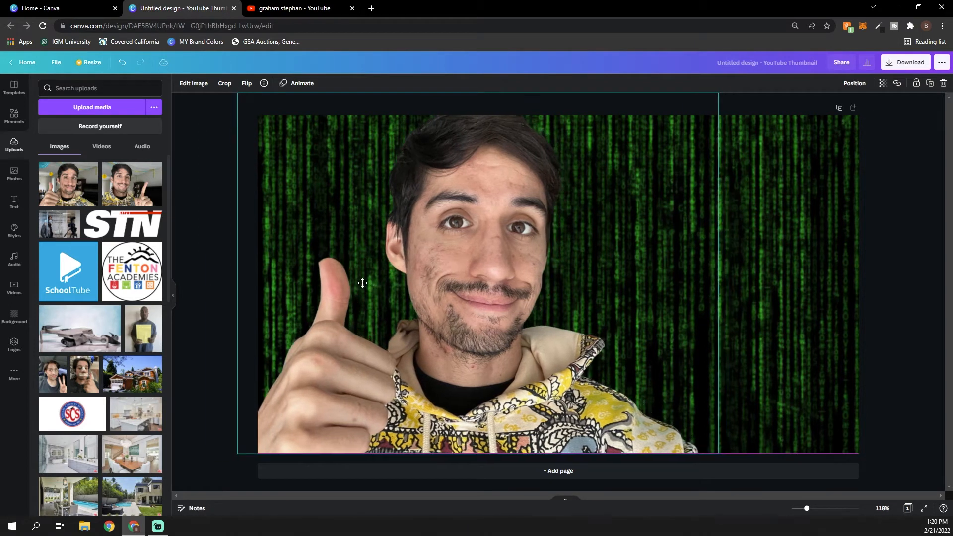
{"action": "left_click", "coordinate": [205, 219]}
Search the elements for "canva" and add the round gradient Canva logo to the thumbnail
{"action": "left_click", "coordinate": [12, 118]}
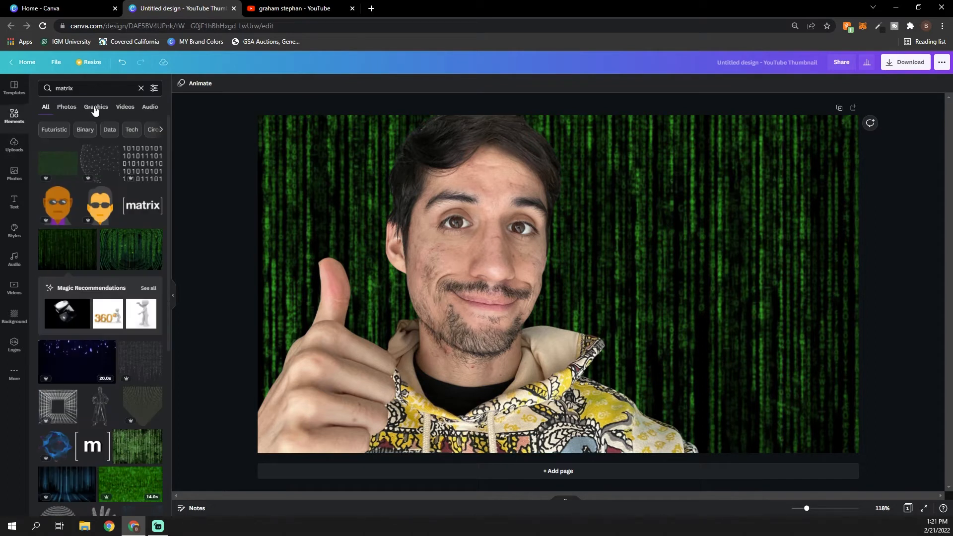
{"action": "left_click", "coordinate": [93, 89]}
{"action": "type", "text": "canva"}
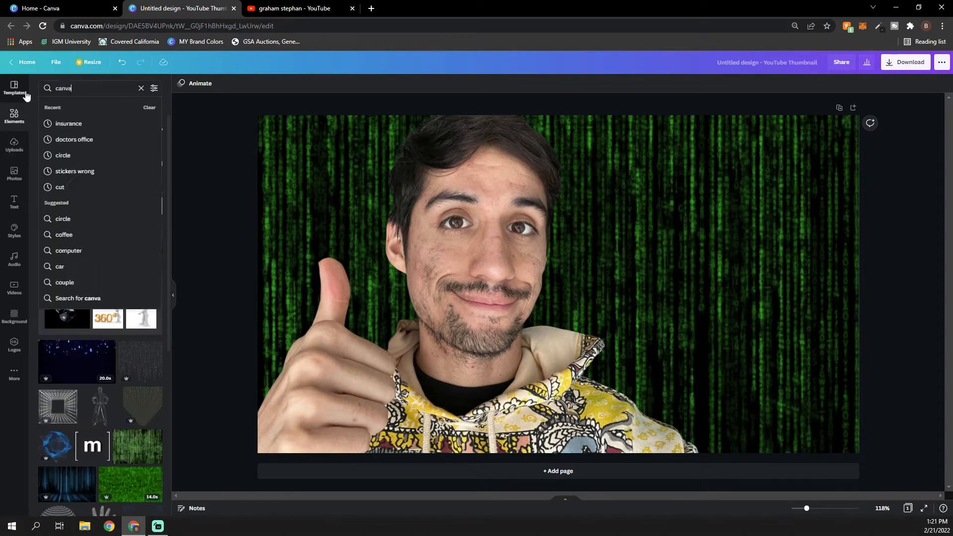
{"action": "key", "text": "Return"}
{"action": "left_click", "coordinate": [52, 167]}
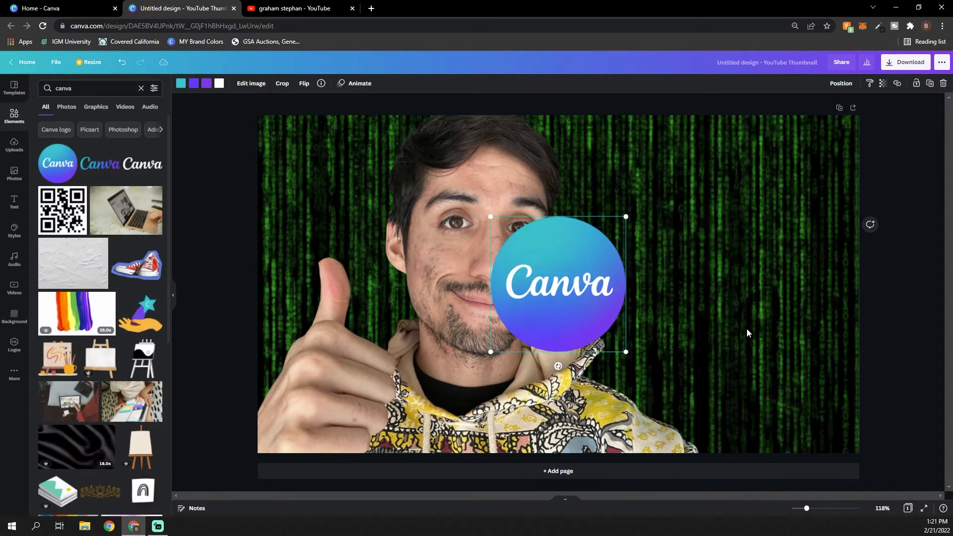
Tilt the round Canva logo slightly counterclockwise and place it in the canvas's upper-right area
{"action": "left_click_drag", "start_coordinate": [558, 367], "coordinate": [562, 366]}
{"action": "left_click_drag", "start_coordinate": [567, 329], "coordinate": [751, 228]}
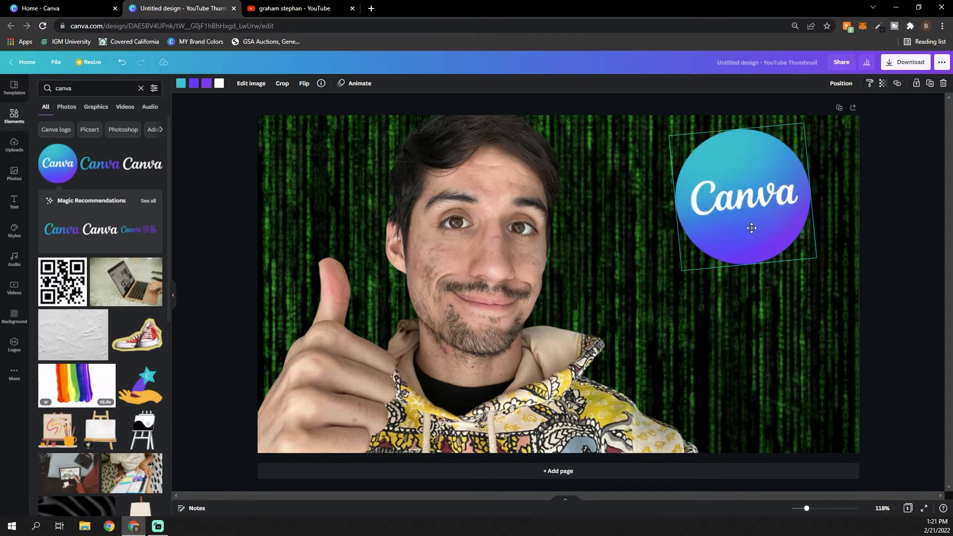
{"action": "left_click", "coordinate": [902, 227]}
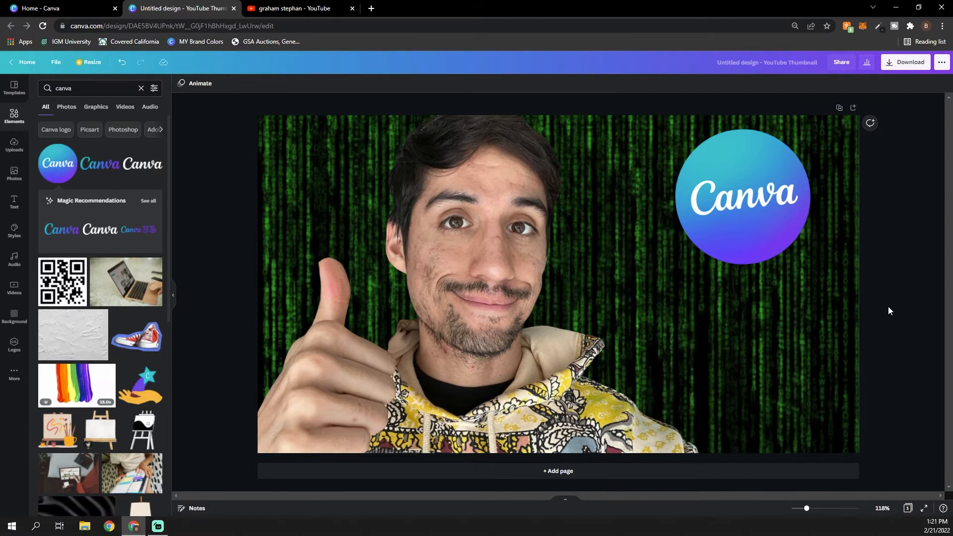
Give the thumbs-up cutout a Glow shadow with size 39 and transparency 100
{"action": "left_click", "coordinate": [391, 177]}
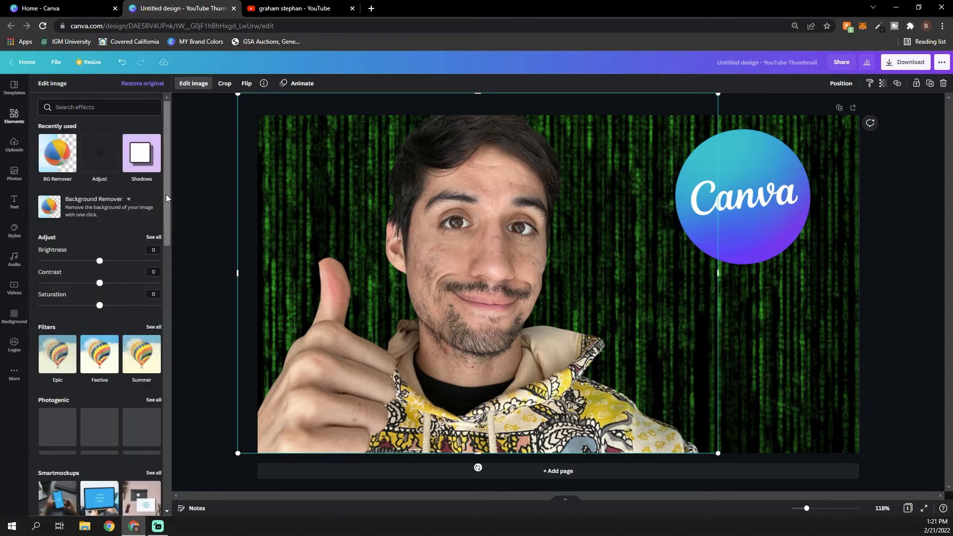
{"action": "left_click", "coordinate": [132, 153]}
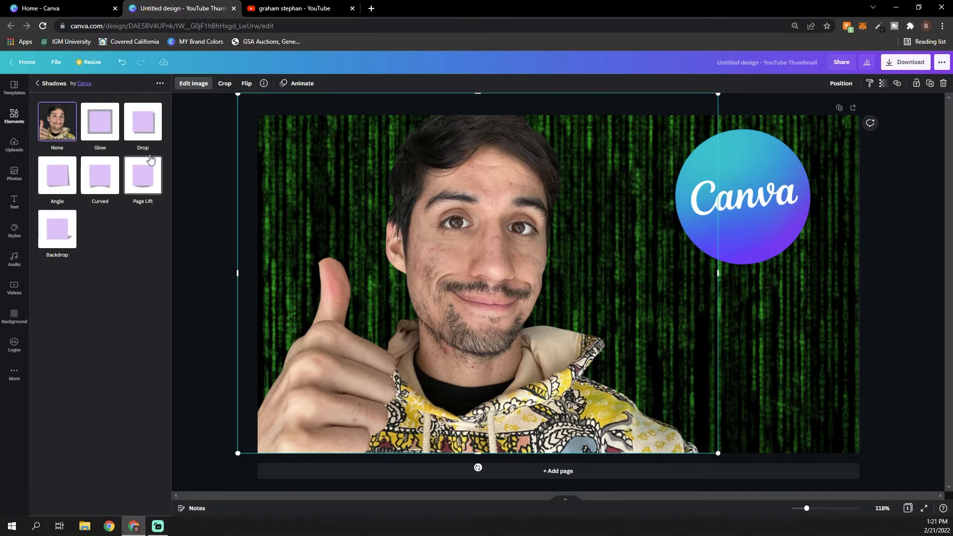
{"action": "left_click", "coordinate": [101, 135]}
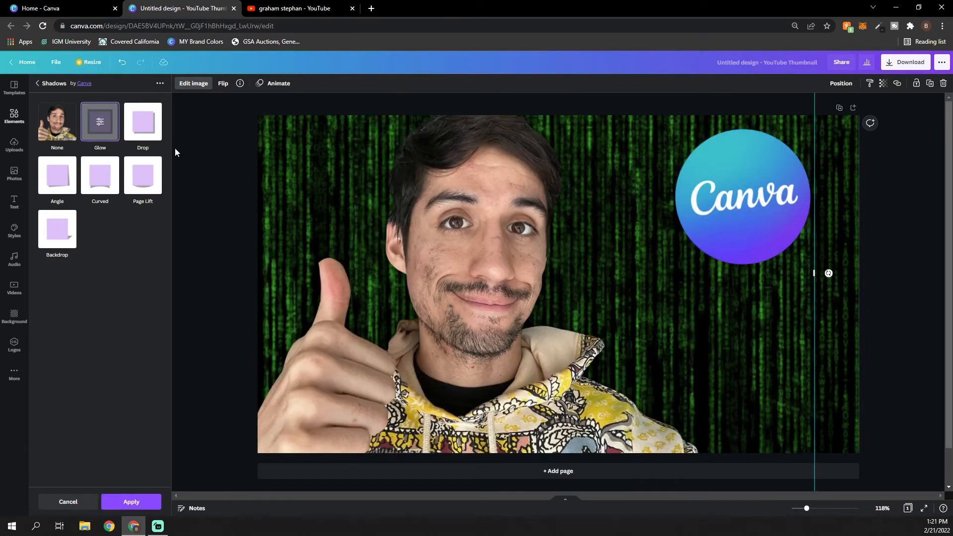
{"action": "left_click", "coordinate": [97, 128]}
{"action": "left_click_drag", "start_coordinate": [59, 123], "coordinate": [122, 124]}
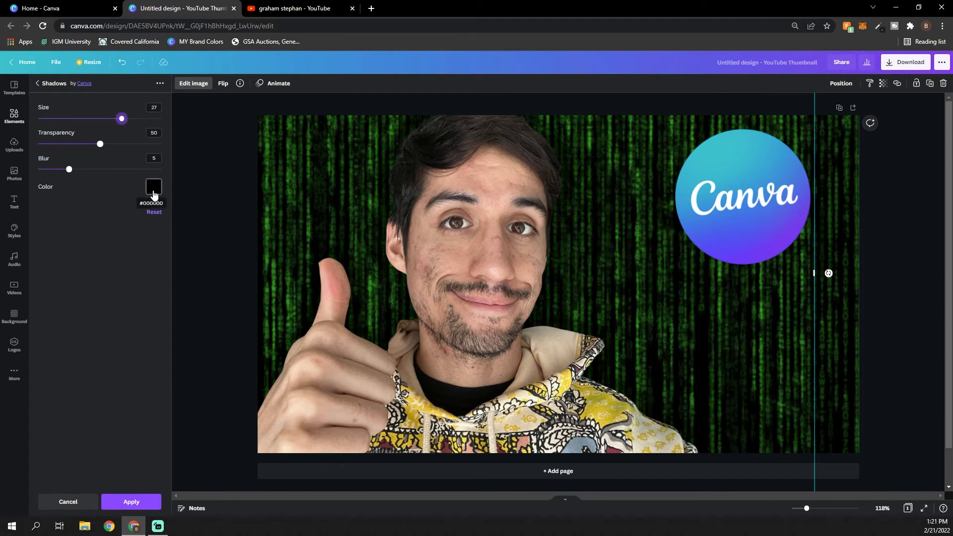
{"action": "left_click_drag", "start_coordinate": [100, 144], "coordinate": [201, 150]}
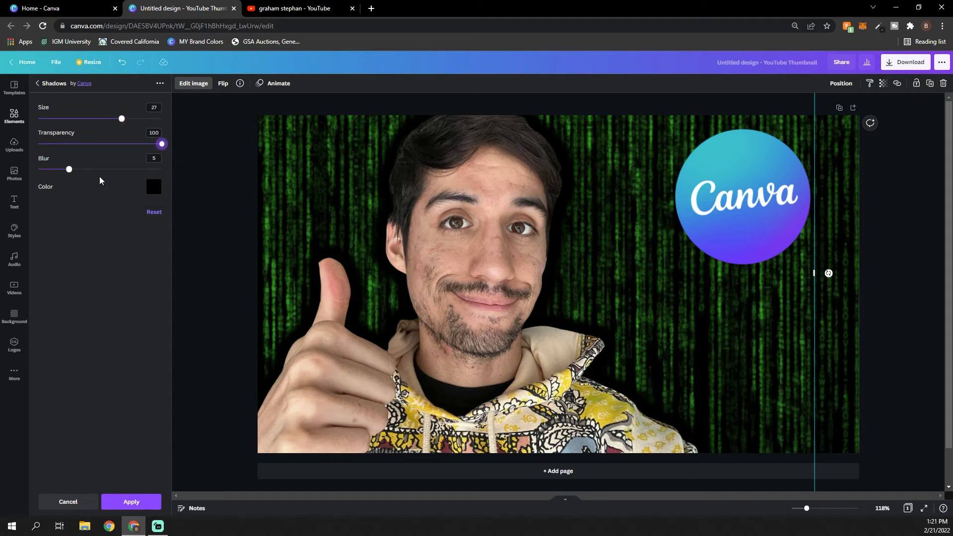
{"action": "left_click_drag", "start_coordinate": [125, 116], "coordinate": [161, 124]}
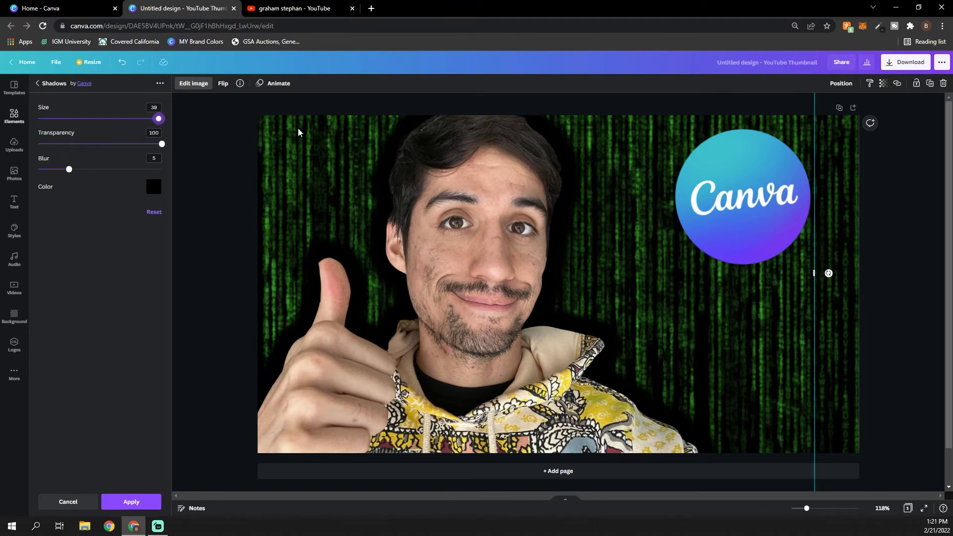
Colour the cutout's glow yellow, set its blur to 20 and transparency to 46, and apply the effect
{"action": "left_click", "coordinate": [153, 187]}
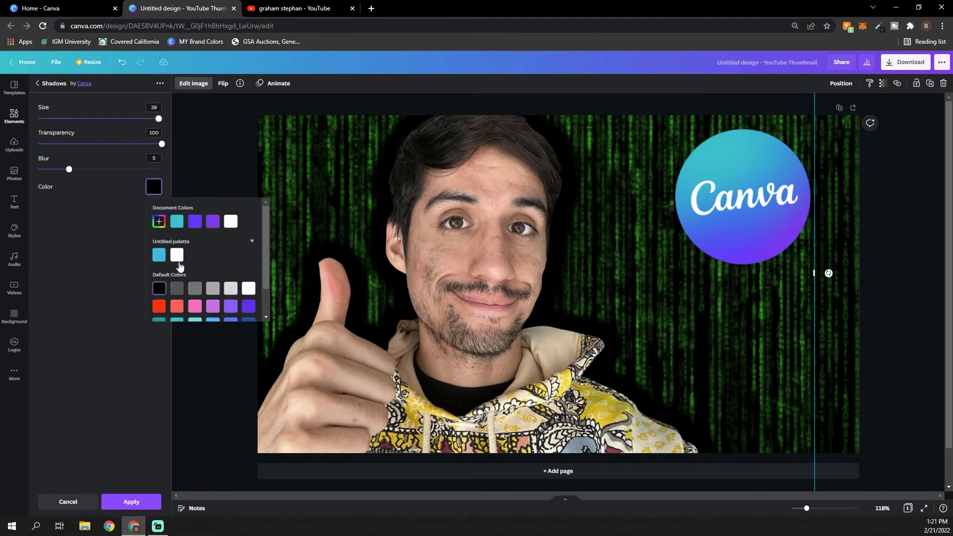
{"action": "scroll", "coordinate": [221, 268], "scroll_direction": "down", "scroll_amount": 1}
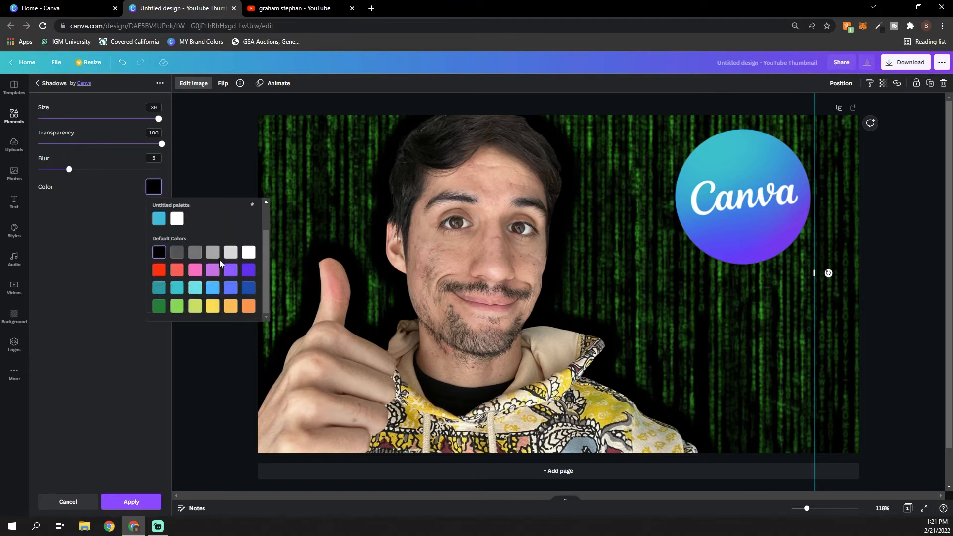
{"action": "left_click", "coordinate": [213, 306]}
{"action": "left_click", "coordinate": [162, 147]}
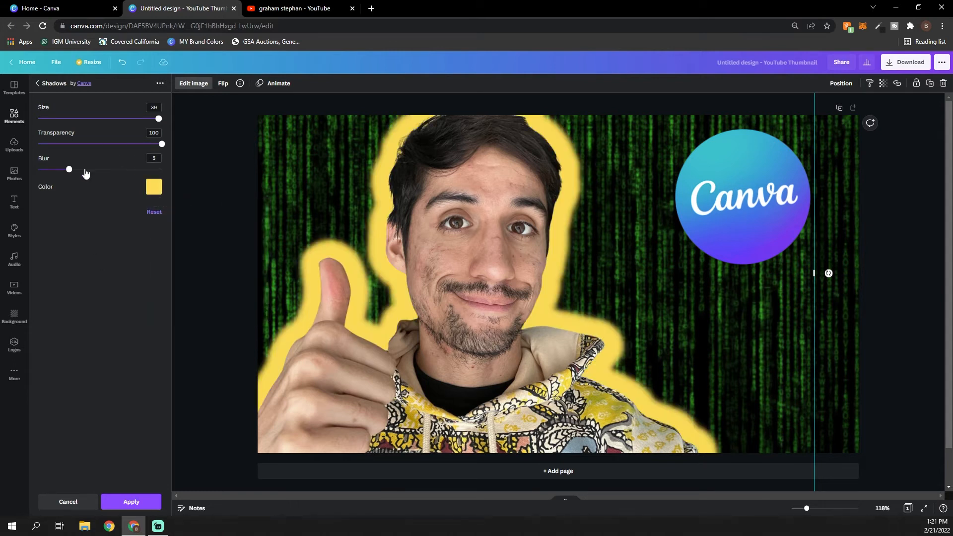
{"action": "left_click_drag", "start_coordinate": [69, 170], "coordinate": [96, 148]}
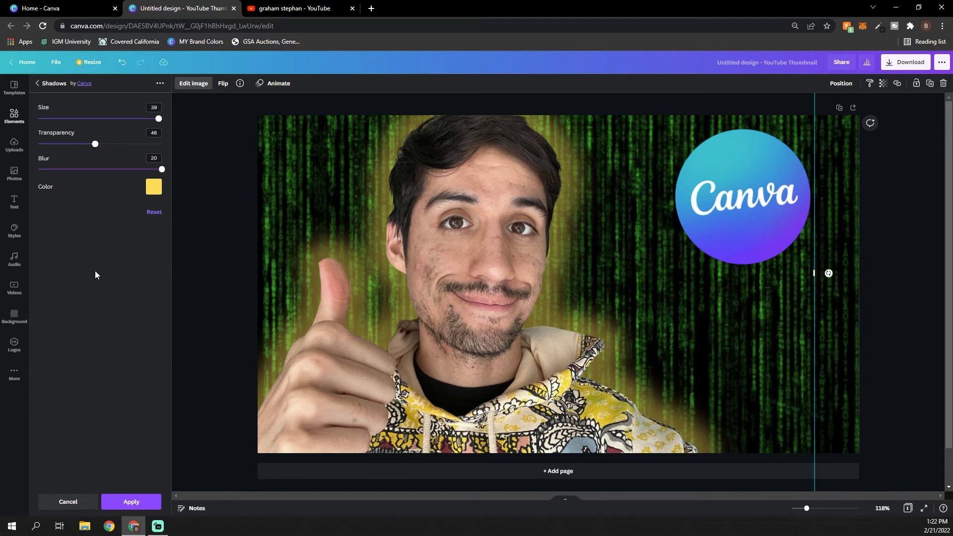
{"action": "left_click", "coordinate": [132, 501]}
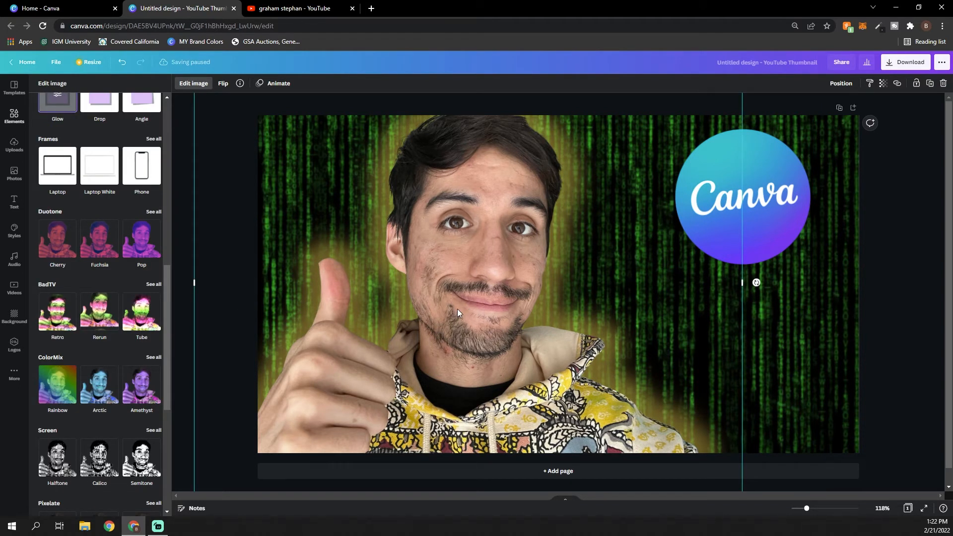
Search the elements for "arrow" and add the thick red-to-white arrow pointing right
{"action": "left_click", "coordinate": [15, 116]}
{"action": "left_click", "coordinate": [99, 90]}
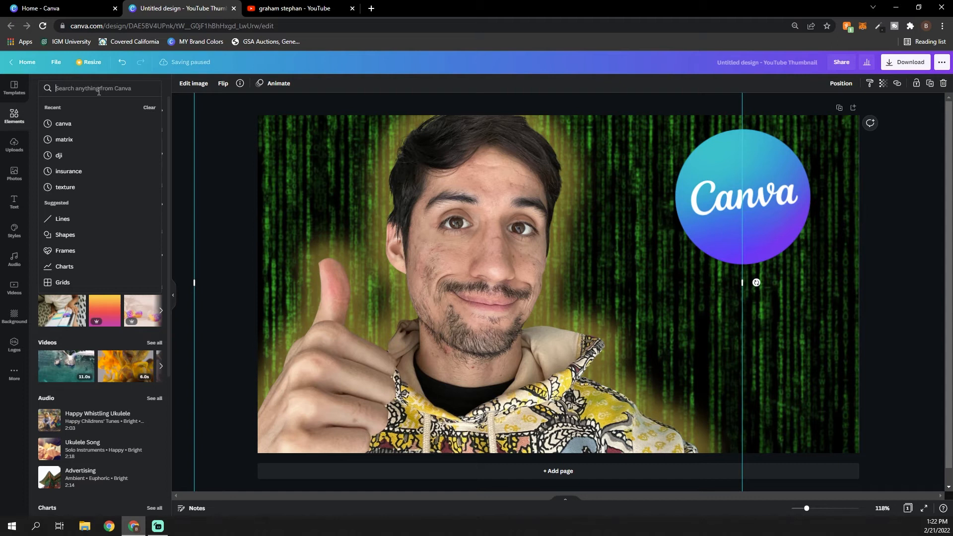
{"action": "type", "text": "arrow"}
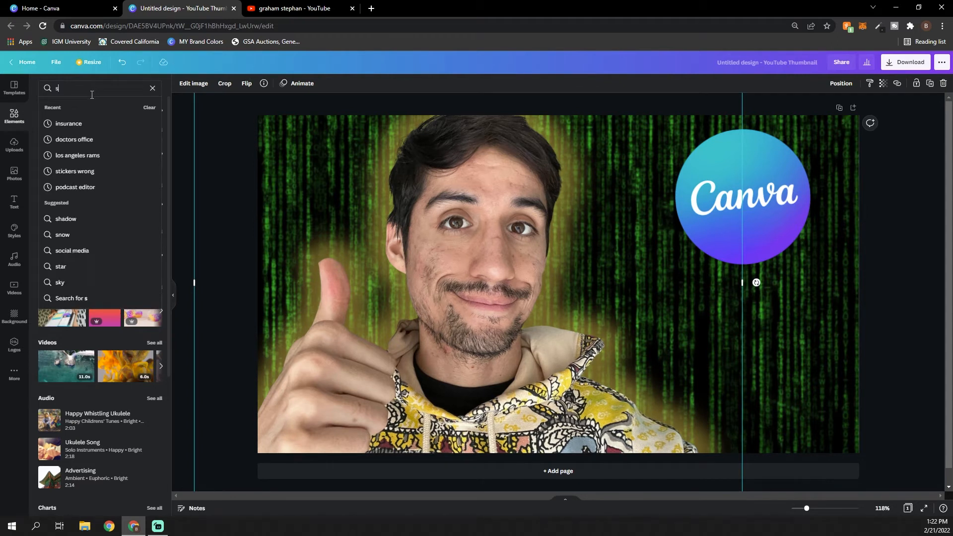
{"action": "key", "text": "Return"}
{"action": "left_click", "coordinate": [139, 291]}
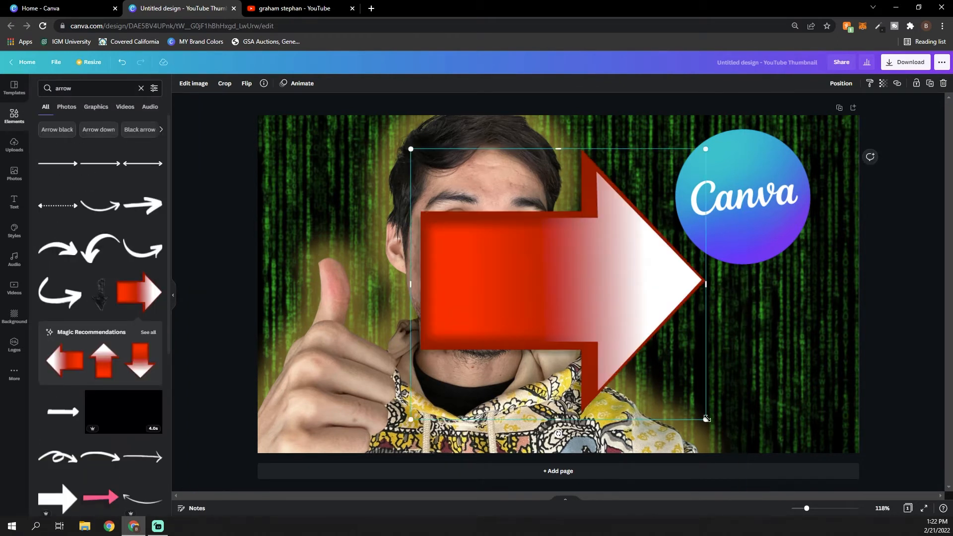
Shrink the red arrow, tilt it slightly upward and place it between the face and the Canva logo, pointing at the logo
{"action": "left_click_drag", "start_coordinate": [539, 254], "coordinate": [590, 252]}
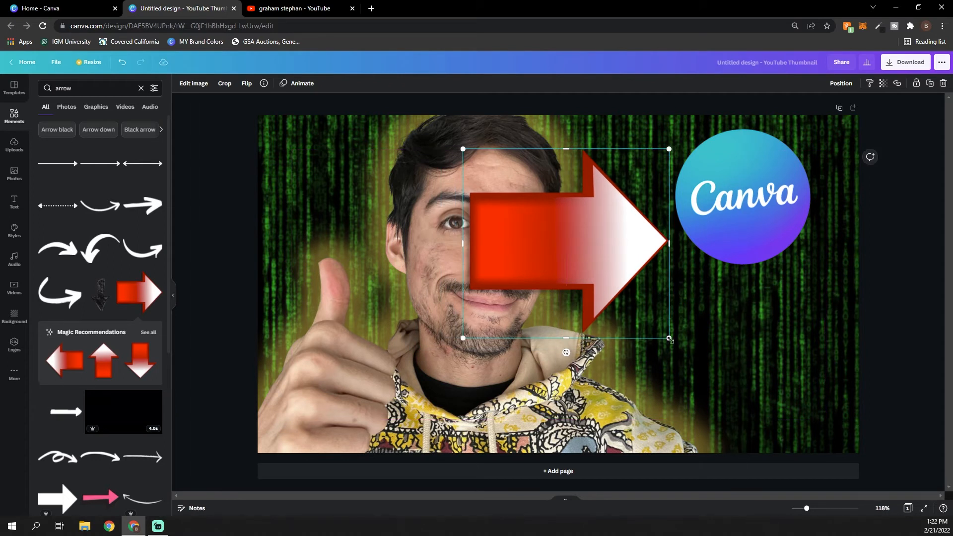
{"action": "left_click_drag", "start_coordinate": [668, 338], "coordinate": [604, 279]}
{"action": "left_click_drag", "start_coordinate": [570, 240], "coordinate": [624, 255]}
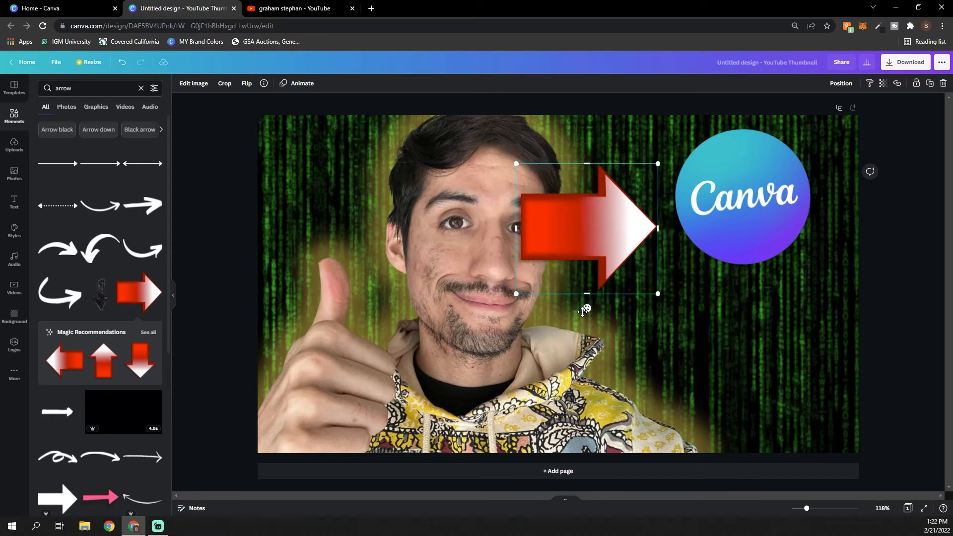
{"action": "left_click_drag", "start_coordinate": [588, 310], "coordinate": [649, 309]}
{"action": "left_click_drag", "start_coordinate": [718, 302], "coordinate": [675, 284]}
{"action": "left_click", "coordinate": [903, 291]}
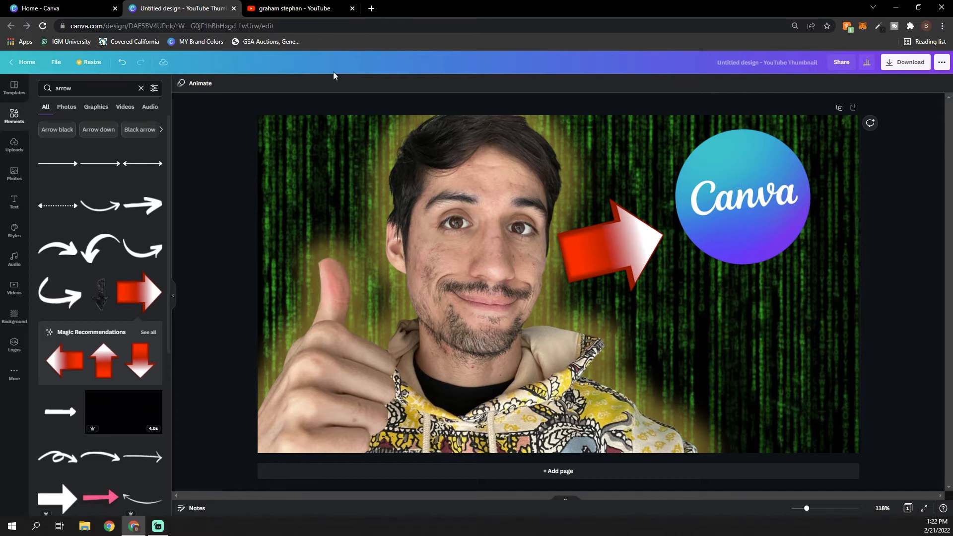
Switch to YouTube and examine Graham Stephan's latest video thumbnails for design reference
{"action": "left_click", "coordinate": [306, 8]}
{"action": "scroll", "coordinate": [166, 167], "scroll_direction": "down", "scroll_amount": 1}
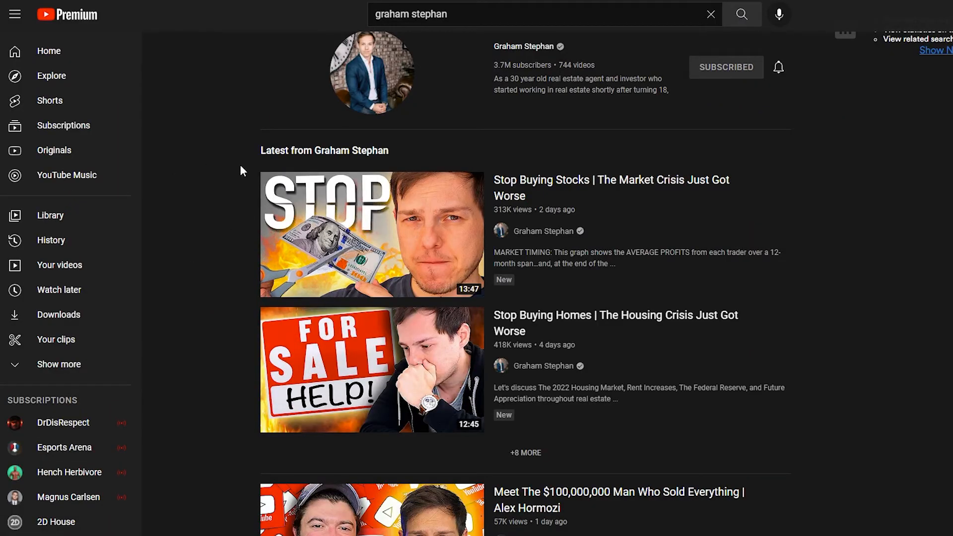
{"action": "scroll", "coordinate": [217, 193], "scroll_direction": "down", "scroll_amount": 1}
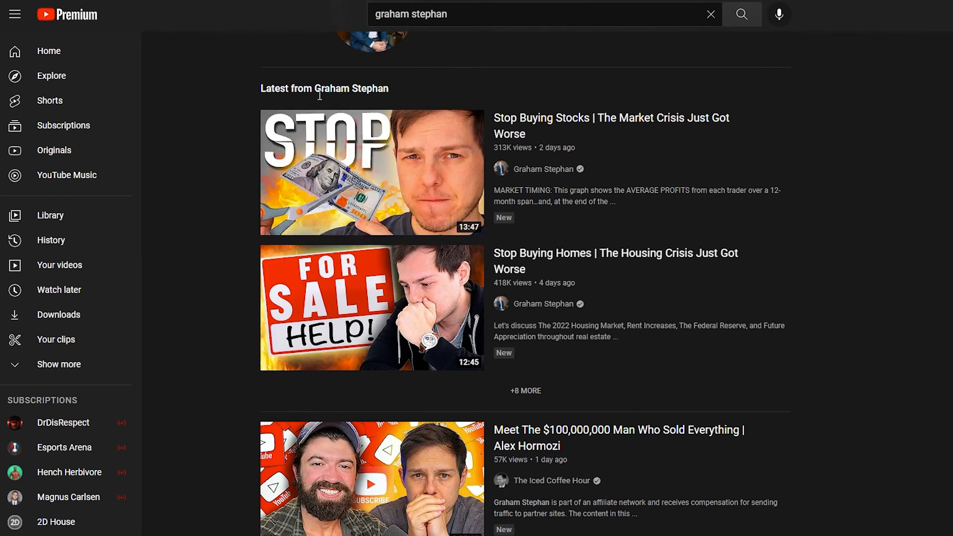
Browse further through the Graham Stephan search results, examining how the thumbnails combine faces, large text and graphics
{"action": "scroll", "coordinate": [205, 168], "scroll_direction": "down", "scroll_amount": 1}
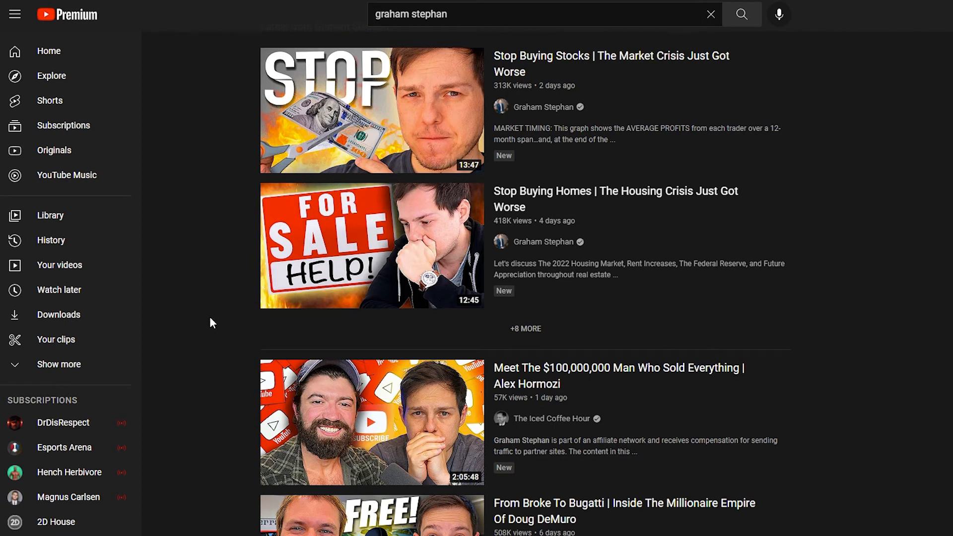
{"action": "scroll", "coordinate": [210, 318], "scroll_direction": "down", "scroll_amount": 5}
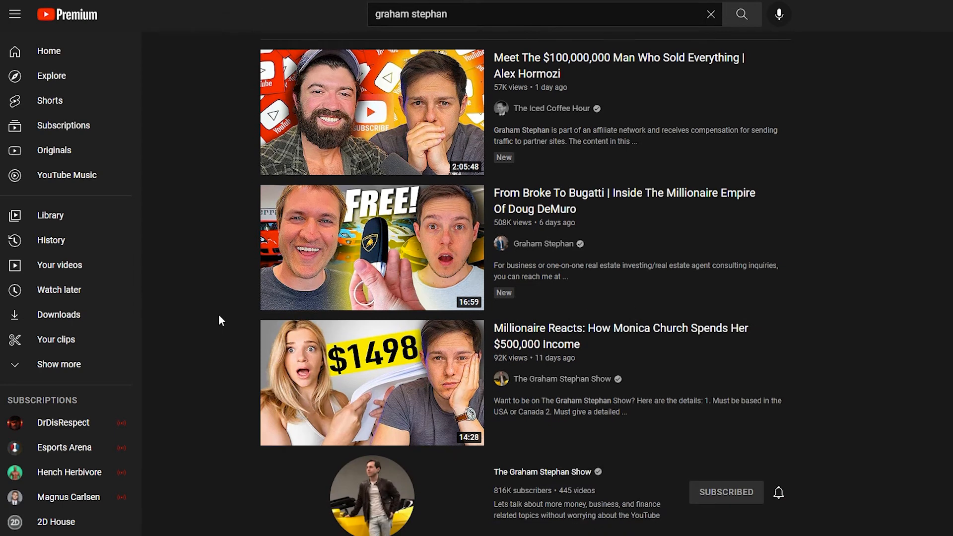
{"action": "scroll", "coordinate": [224, 321], "scroll_direction": "down", "scroll_amount": 4}
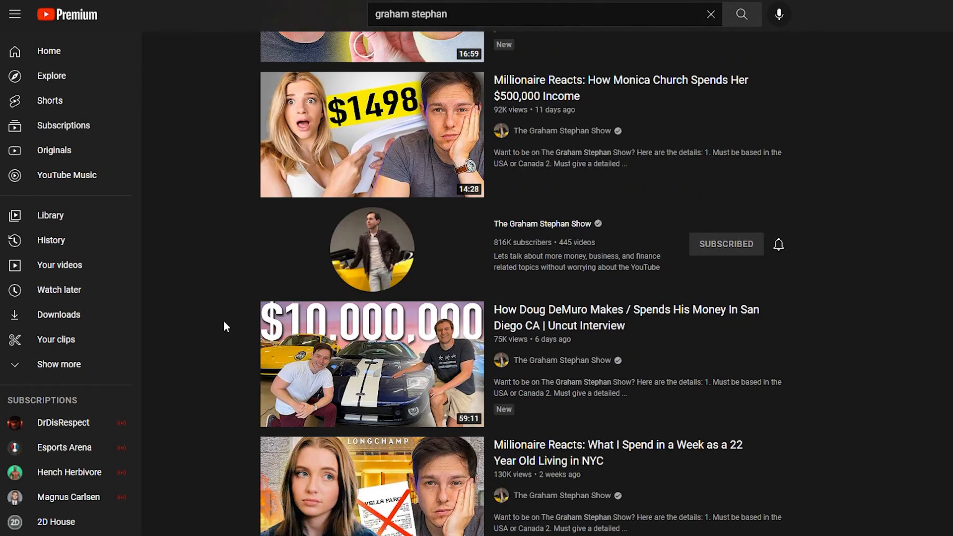
{"action": "scroll", "coordinate": [223, 320], "scroll_direction": "down", "scroll_amount": 2}
{"action": "scroll", "coordinate": [204, 340], "scroll_direction": "down", "scroll_amount": 4}
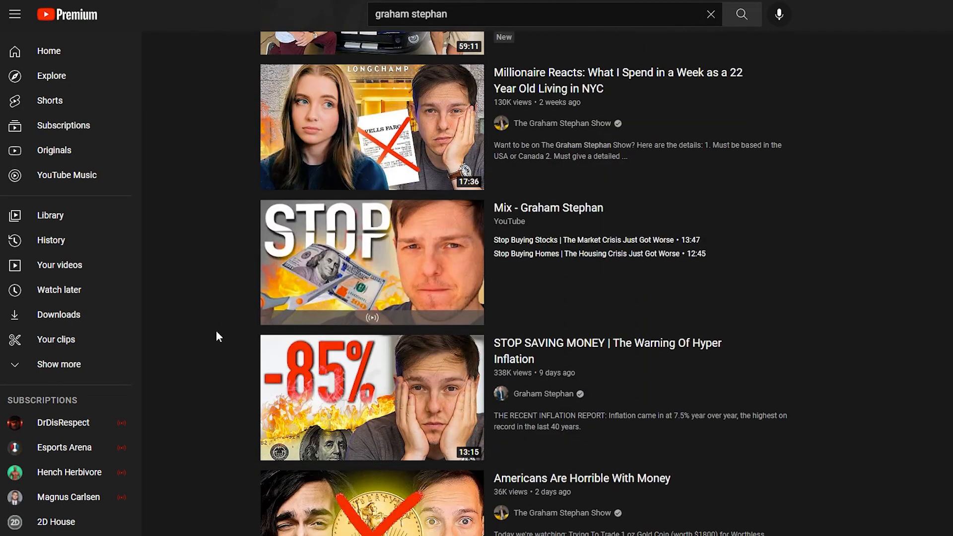
{"action": "scroll", "coordinate": [216, 332], "scroll_direction": "down", "scroll_amount": 3}
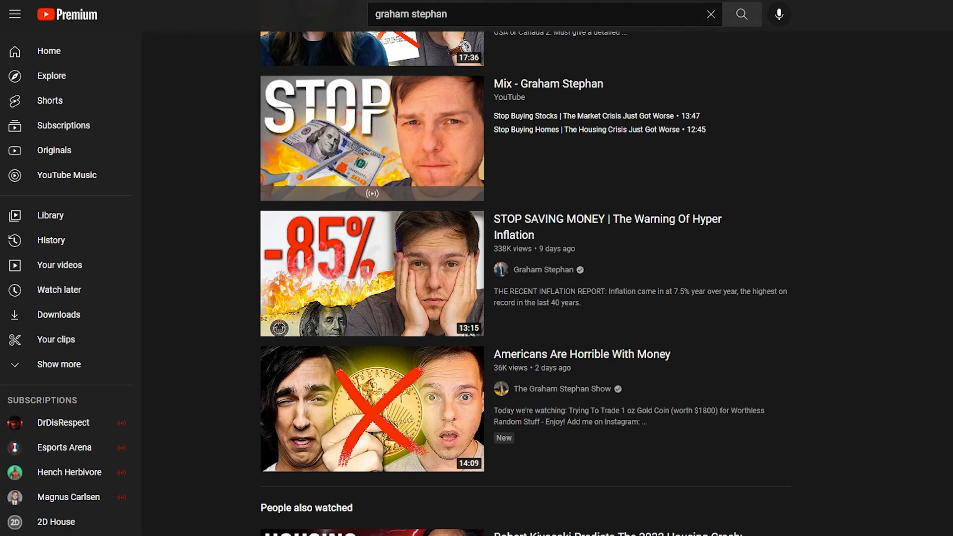
Switch back to the Canva design, add a heading reading "Easy" and enlarge it to size 215
{"action": "left_click", "coordinate": [154, 11]}
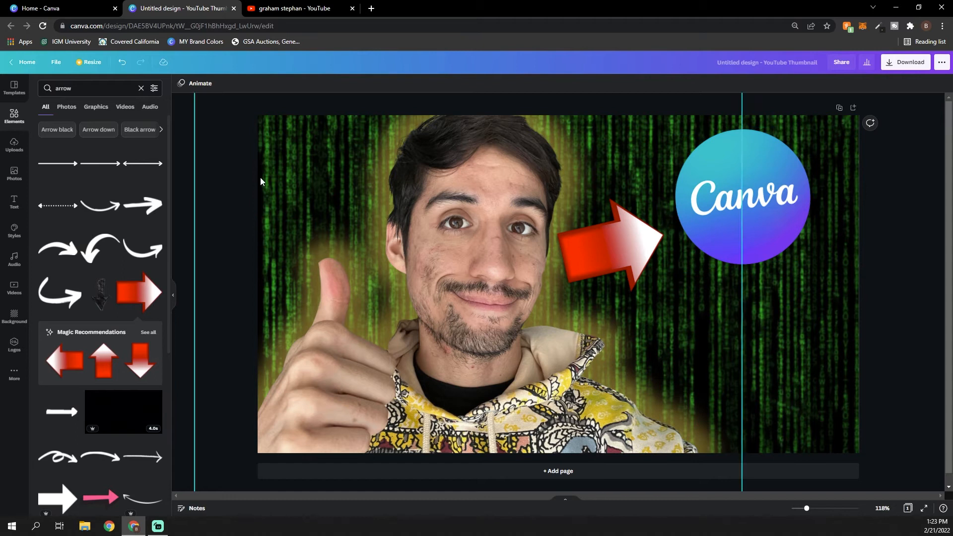
{"action": "left_click", "coordinate": [14, 202]}
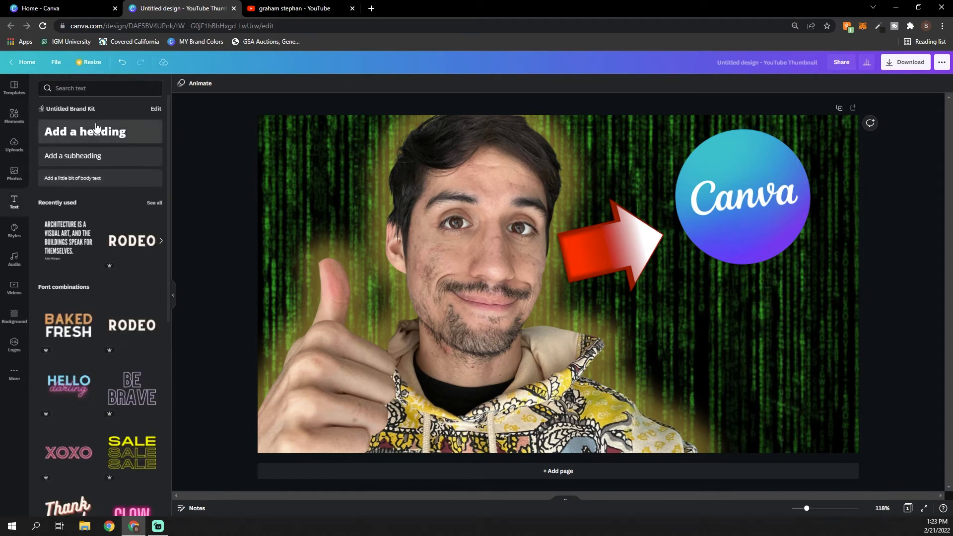
{"action": "left_click", "coordinate": [84, 131]}
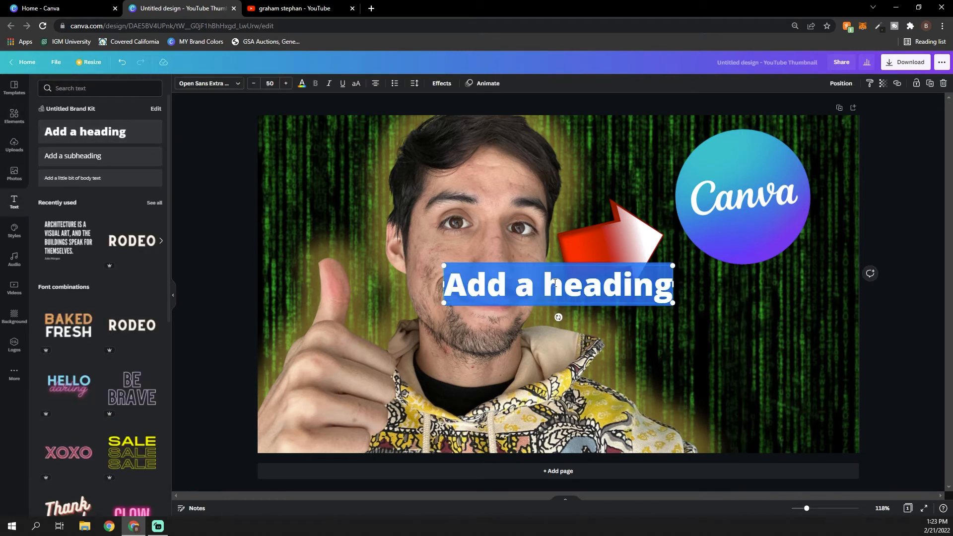
{"action": "type", "text": "Easy"}
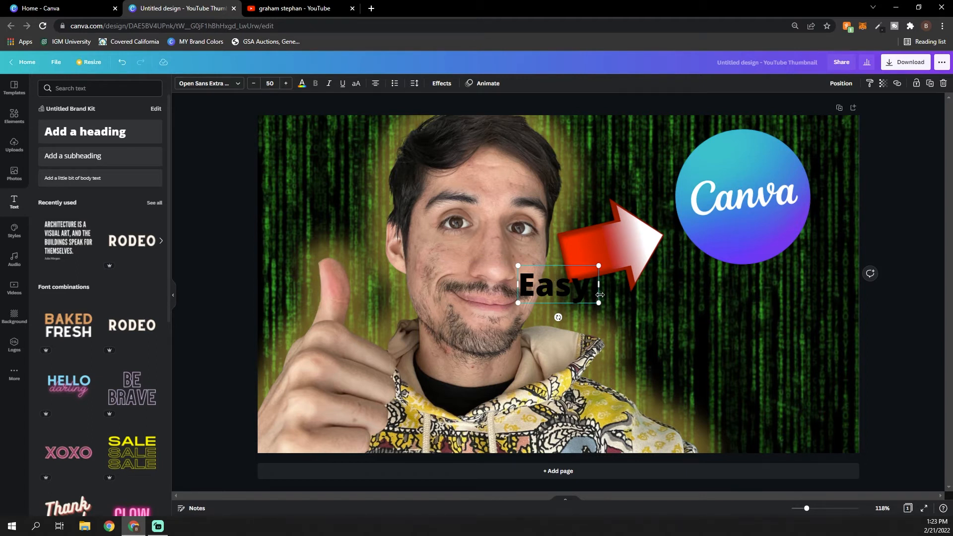
{"action": "left_click_drag", "start_coordinate": [599, 302], "coordinate": [501, 266]}
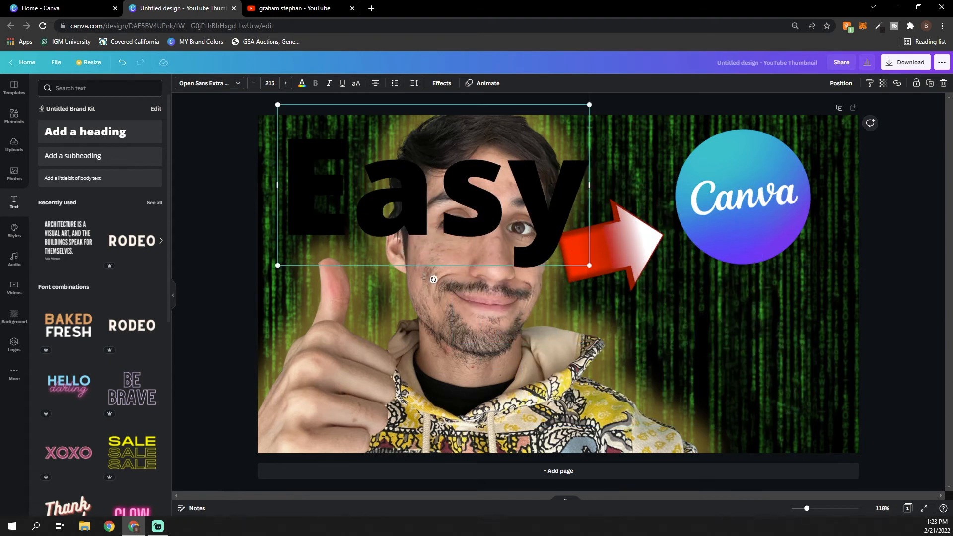
Tilt the "Easy" text slightly upward and move it over the arrow and logo, nudging the portrait slightly left
{"action": "mouse_move", "coordinate": [433, 280]}
{"action": "left_mouse_down"}
{"action": "mouse_move", "coordinate": [463, 281]}
{"action": "mouse_move", "coordinate": [435, 268]}
{"action": "mouse_move", "coordinate": [444, 269]}
{"action": "left_mouse_up"}
{"action": "left_click_drag", "start_coordinate": [535, 252], "coordinate": [721, 254]}
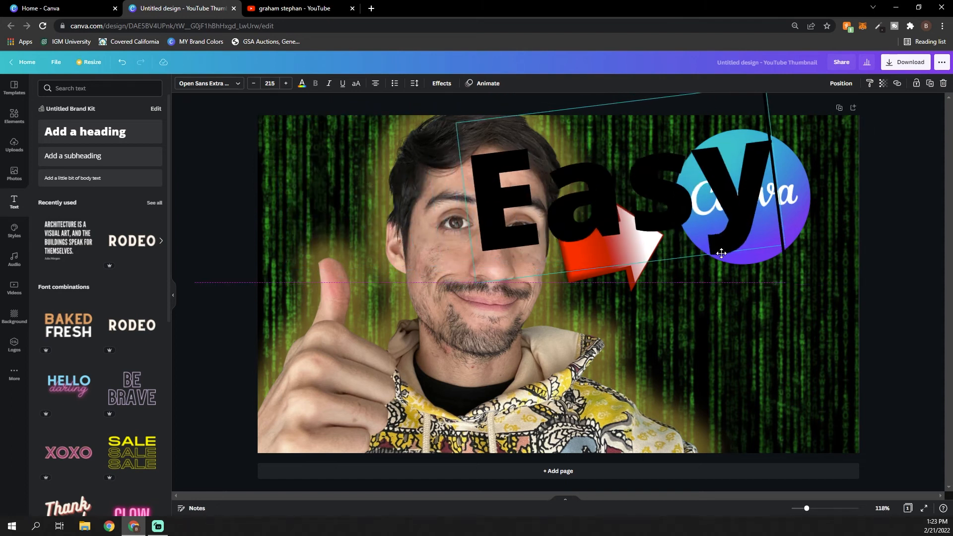
{"action": "left_click_drag", "start_coordinate": [484, 365], "coordinate": [475, 366]}
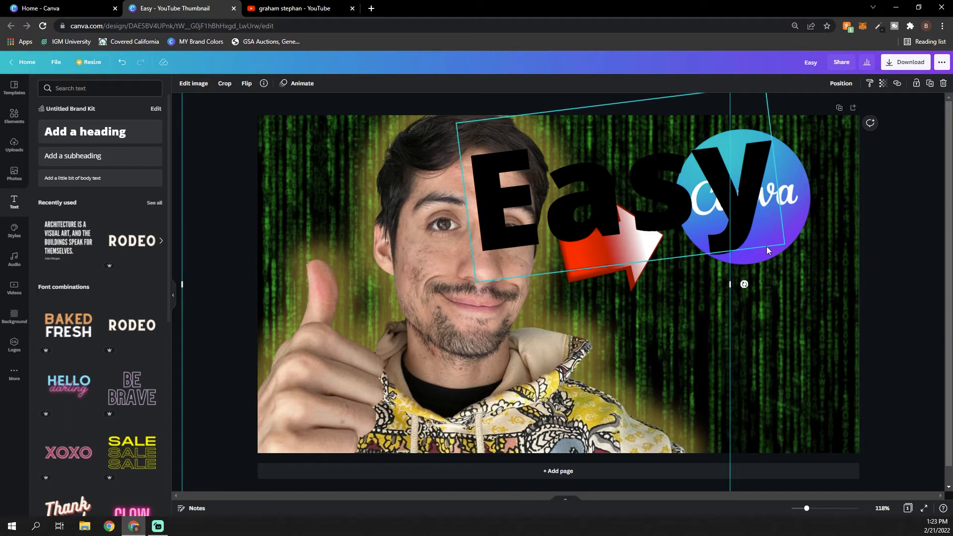
{"action": "left_click_drag", "start_coordinate": [767, 248], "coordinate": [758, 250]}
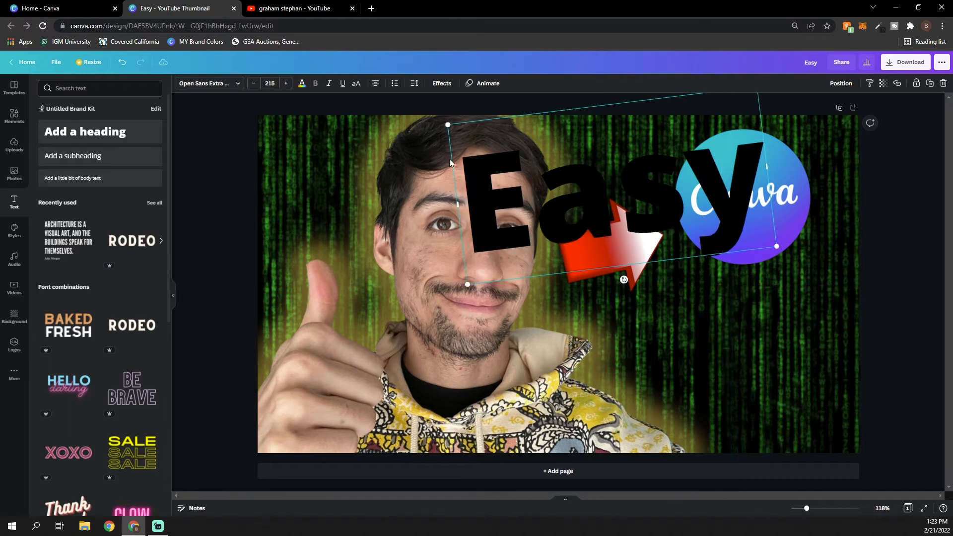
Change the "Easy" text's font to Anton and send it backward behind the logo, arrow and portrait
{"action": "left_click", "coordinate": [236, 87]}
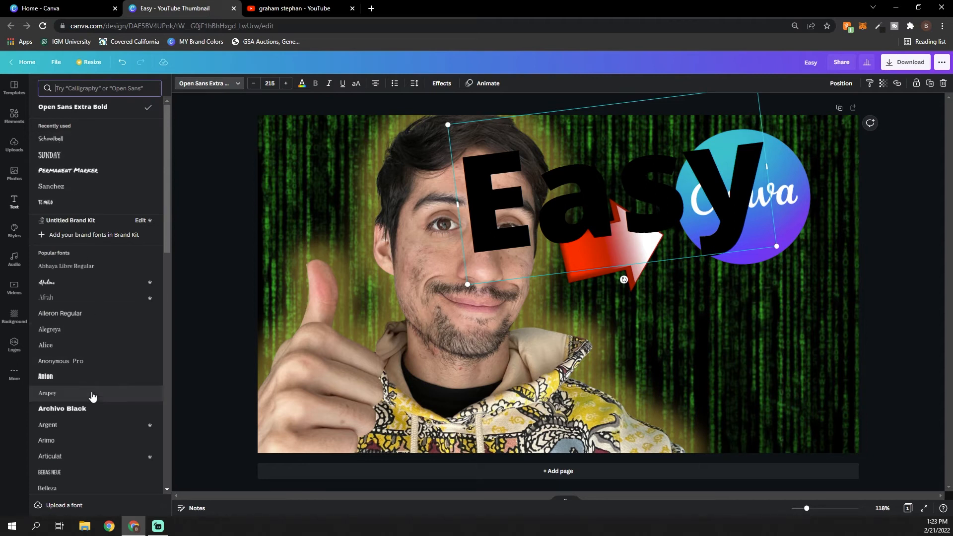
{"action": "left_click", "coordinate": [80, 380]}
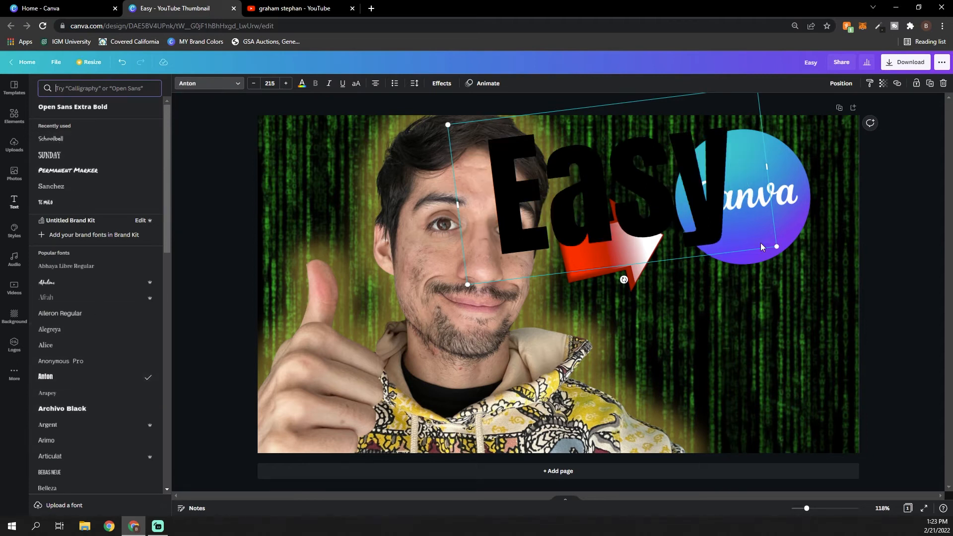
{"action": "left_click", "coordinate": [844, 84]}
{"action": "left_click", "coordinate": [801, 108]}
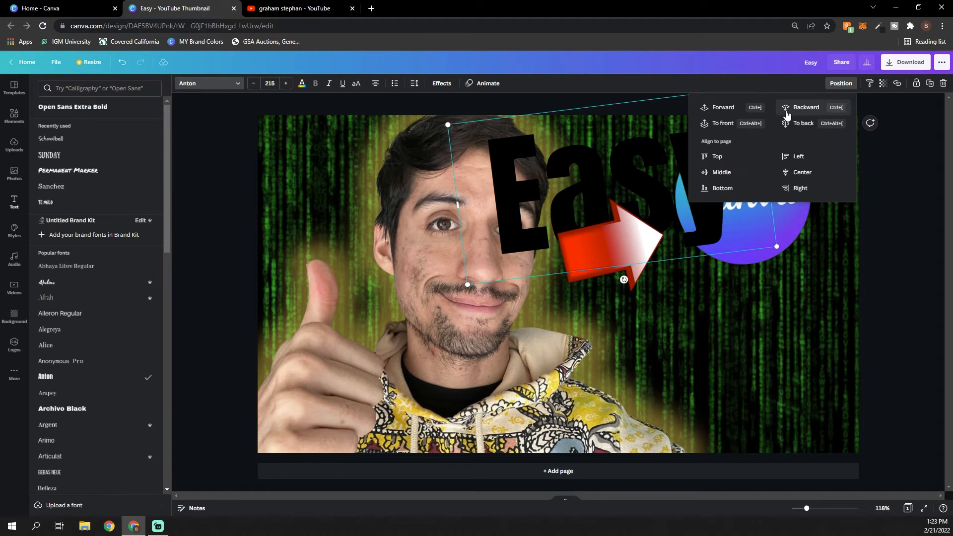
{"action": "left_click", "coordinate": [806, 108]}
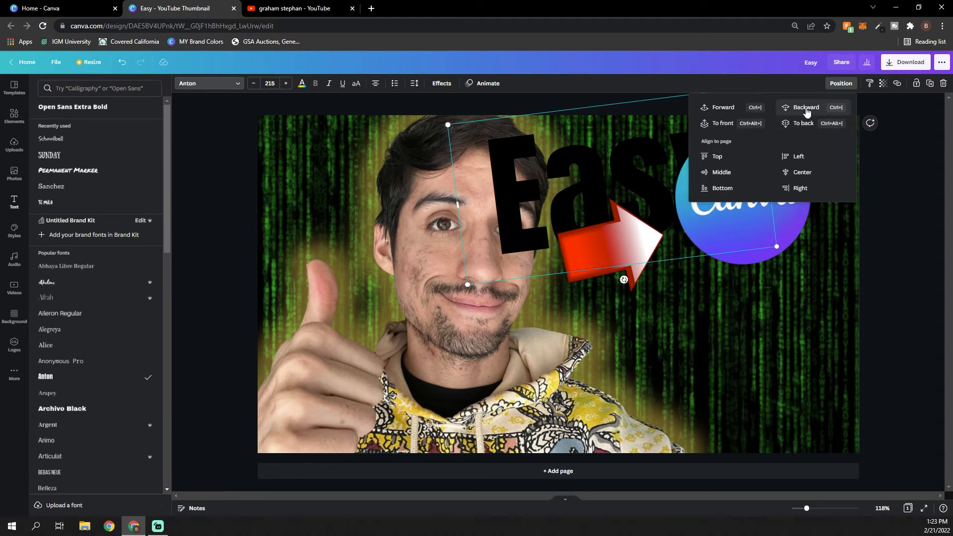
{"action": "left_click", "coordinate": [806, 109]}
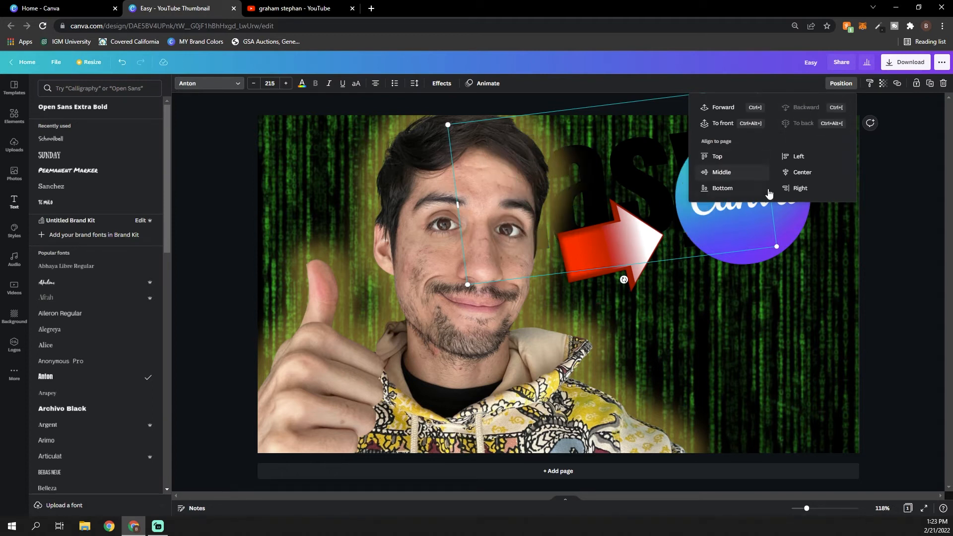
Undo the accidental portrait shift and move the "Easy" text below the arrow and Canva logo
{"action": "mouse_move", "coordinate": [631, 179]}
{"action": "left_mouse_down"}
{"action": "mouse_move", "coordinate": [665, 172]}
{"action": "mouse_move", "coordinate": [639, 172]}
{"action": "left_mouse_up"}
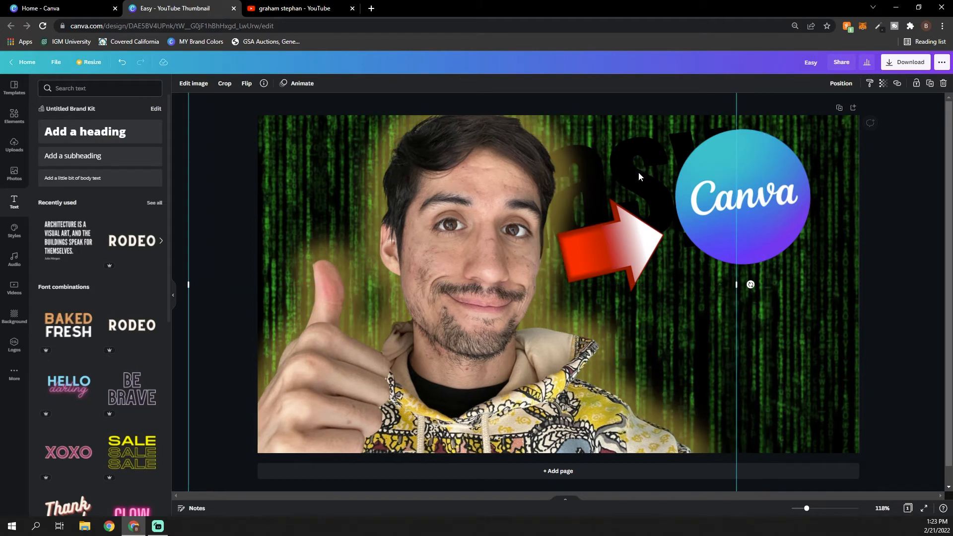
{"action": "key", "text": "ctrl+z"}
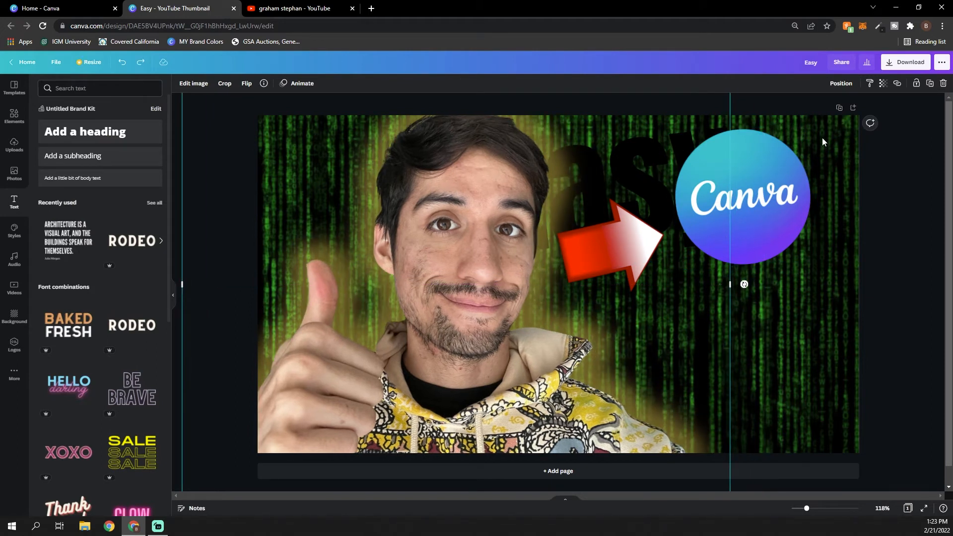
{"action": "left_click", "coordinate": [748, 118]}
{"action": "left_click_drag", "start_coordinate": [752, 118], "coordinate": [843, 285]}
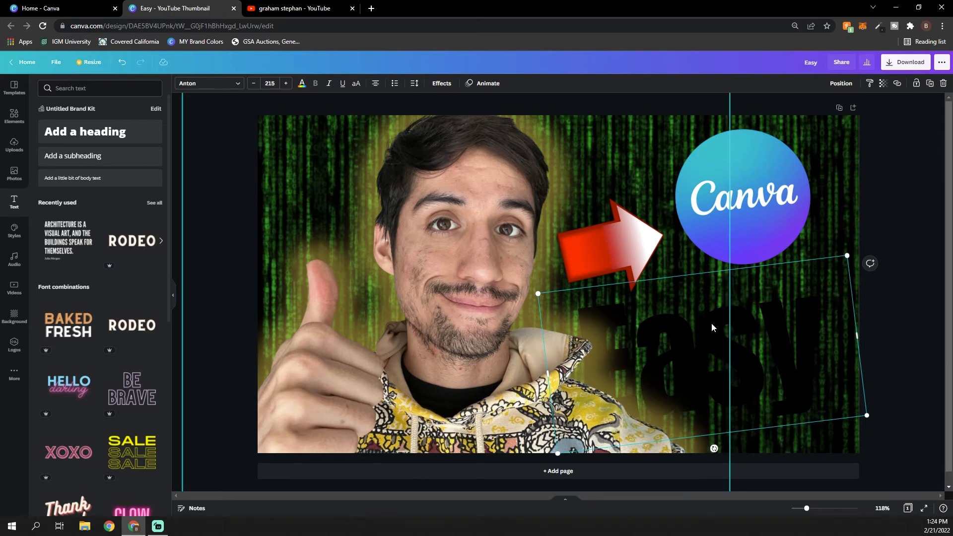
Colour the "Easy" text white and nudge the red arrow slightly upward
{"action": "left_click", "coordinate": [301, 84]}
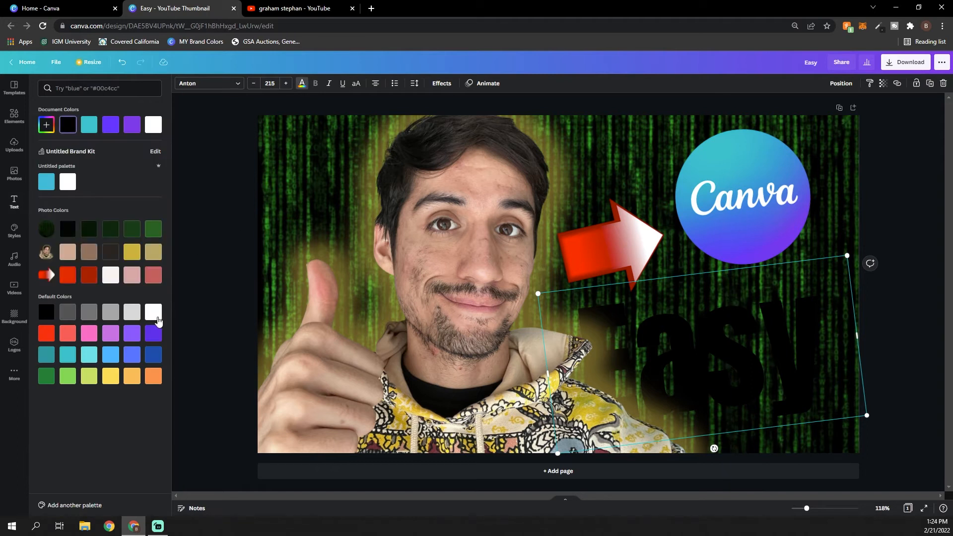
{"action": "left_click", "coordinate": [155, 314]}
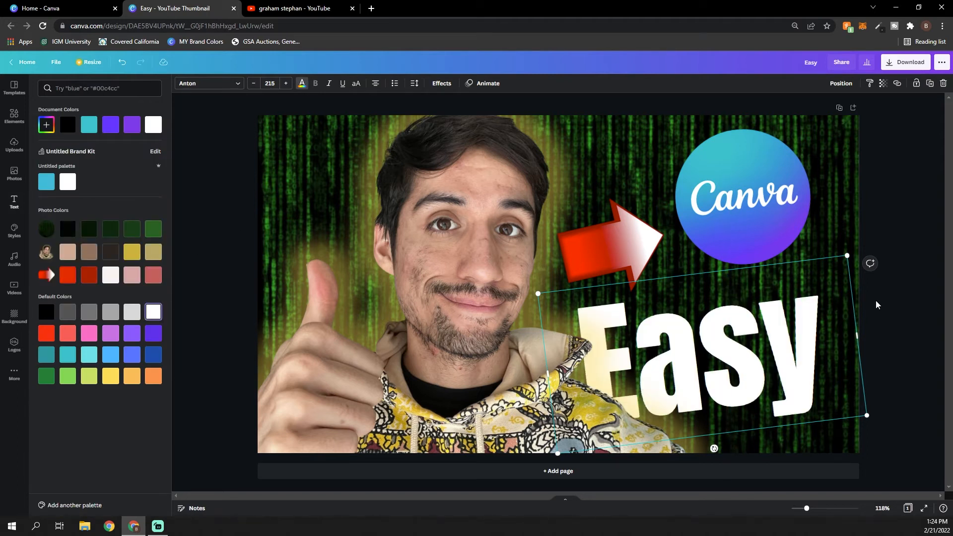
{"action": "left_click", "coordinate": [608, 237]}
Blur the matrix-code background image with a blur value of 5
{"action": "left_click", "coordinate": [848, 139]}
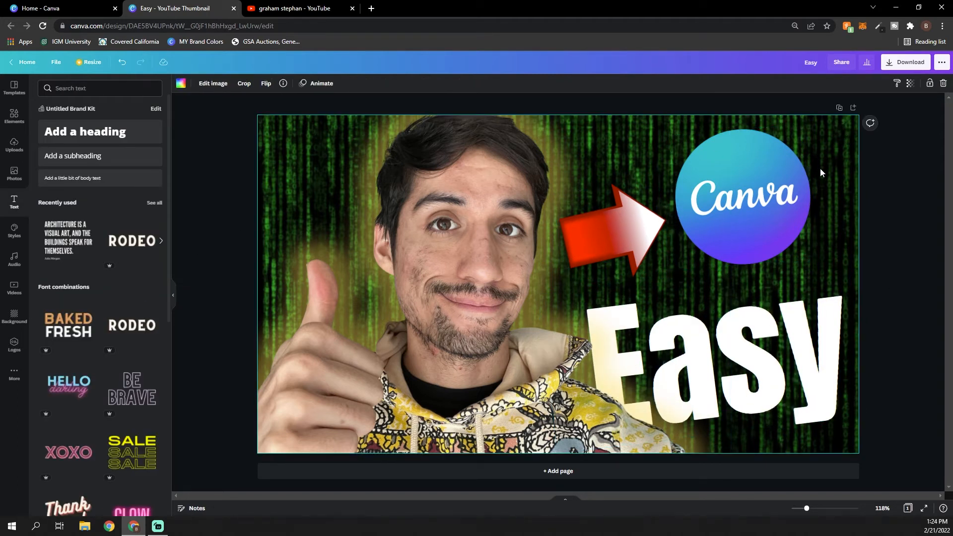
{"action": "left_click", "coordinate": [214, 84]}
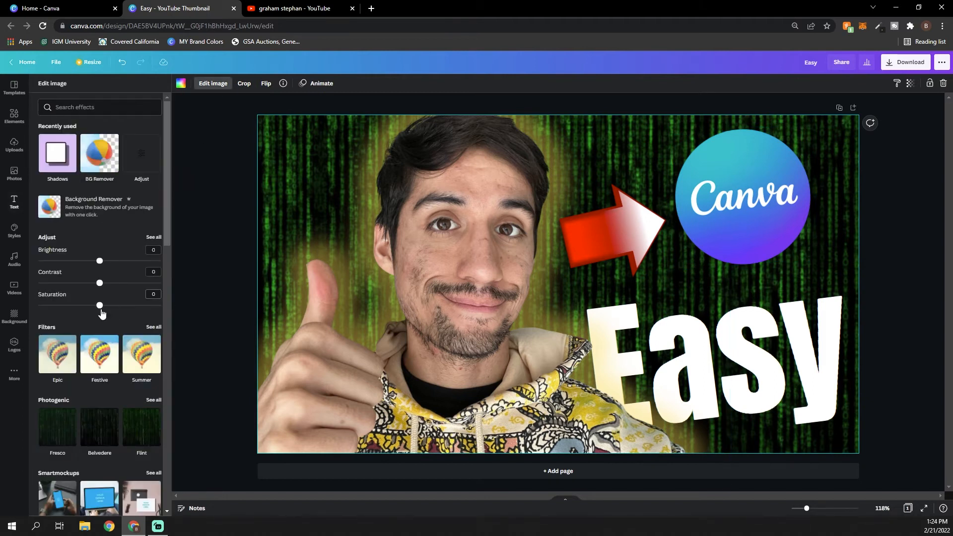
{"action": "left_click", "coordinate": [154, 237]}
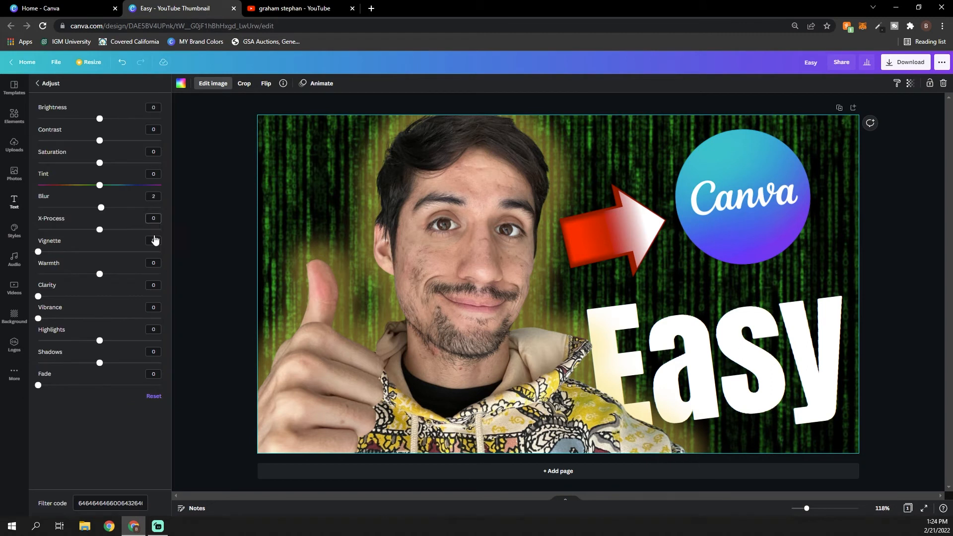
{"action": "left_click", "coordinate": [107, 209]}
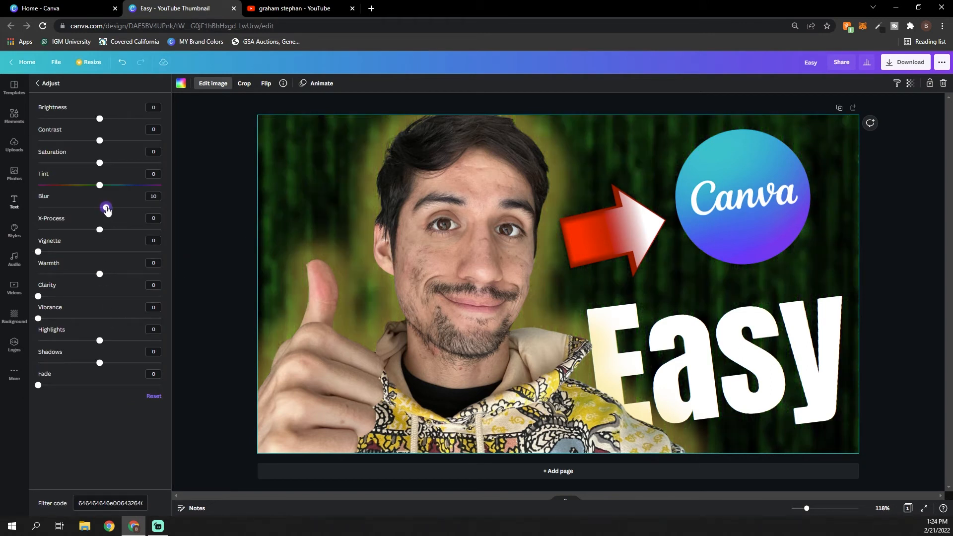
{"action": "left_click_drag", "start_coordinate": [106, 209], "coordinate": [103, 210]}
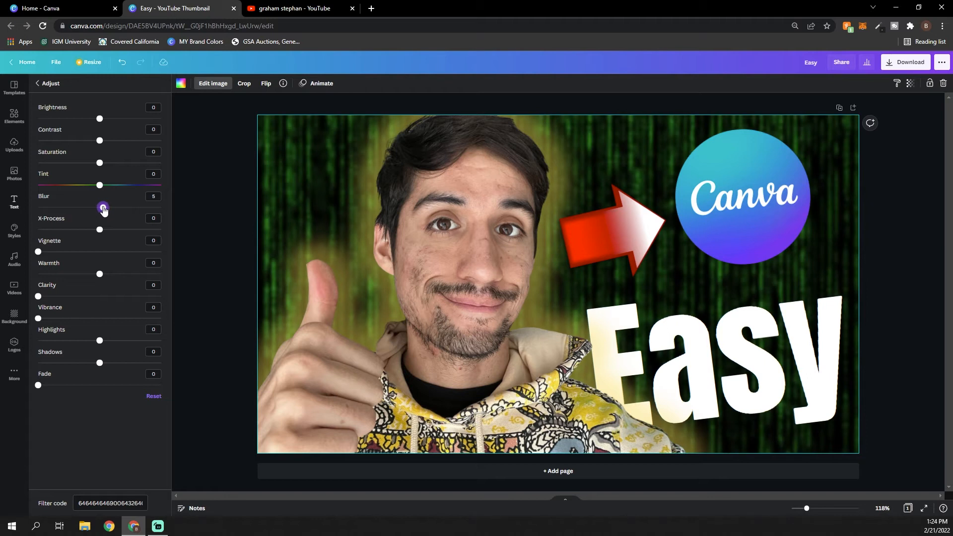
{"action": "left_click", "coordinate": [211, 201]}
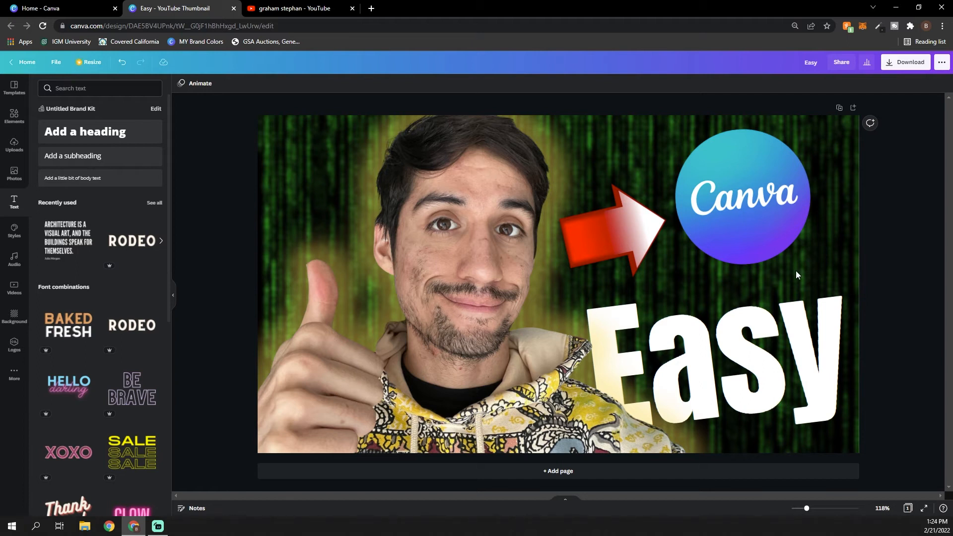
Search the elements for "fire" and add the photo of orange flames on a black background
{"action": "left_click", "coordinate": [15, 123]}
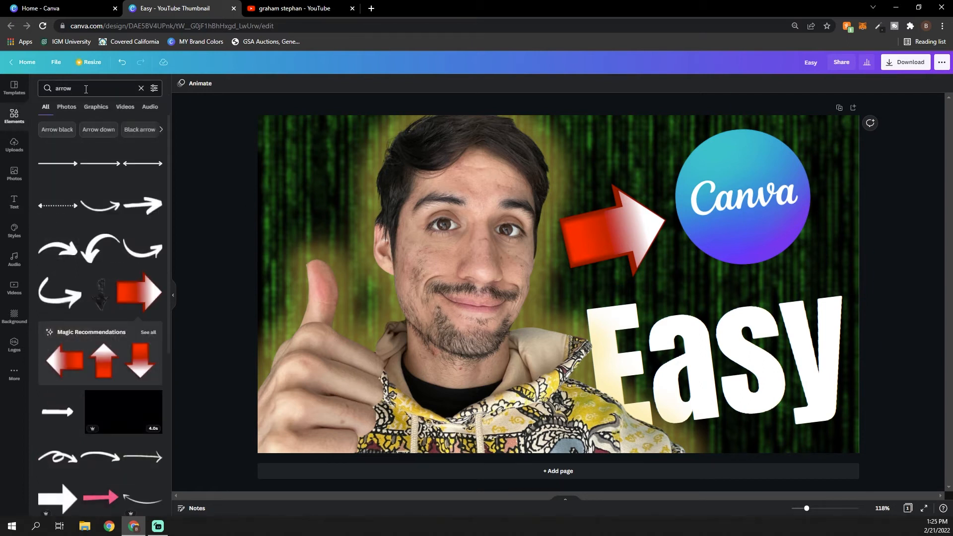
{"action": "type", "text": "fire"}
{"action": "key", "text": "Return"}
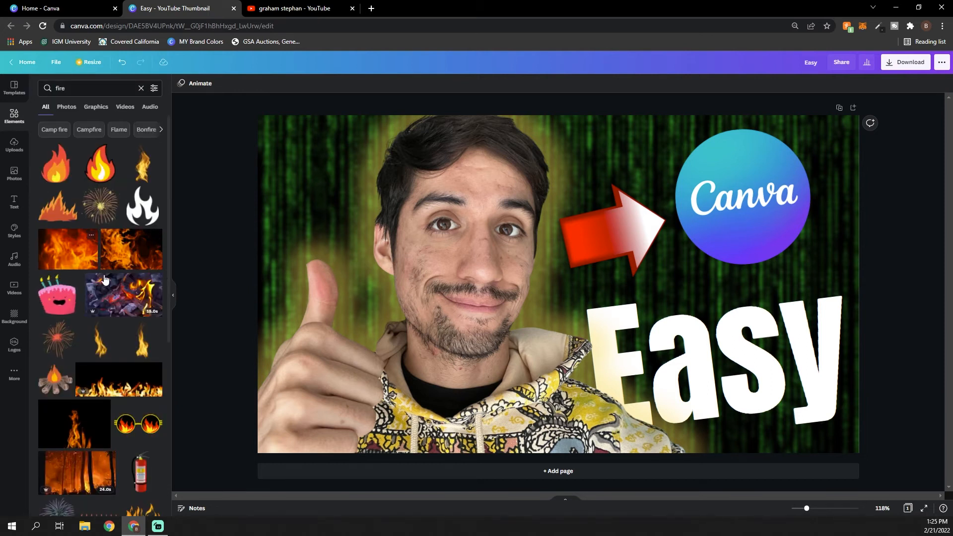
{"action": "left_click", "coordinate": [149, 262]}
Remove the black background from the fire photo, tilt it counterclockwise and move it over the design's lower-right corner
{"action": "left_click", "coordinate": [194, 83]}
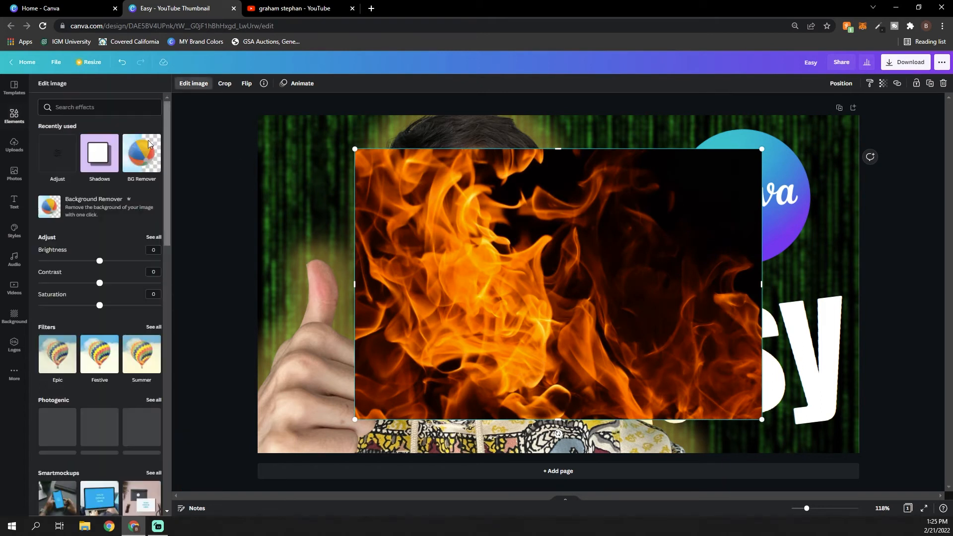
{"action": "left_click", "coordinate": [125, 205]}
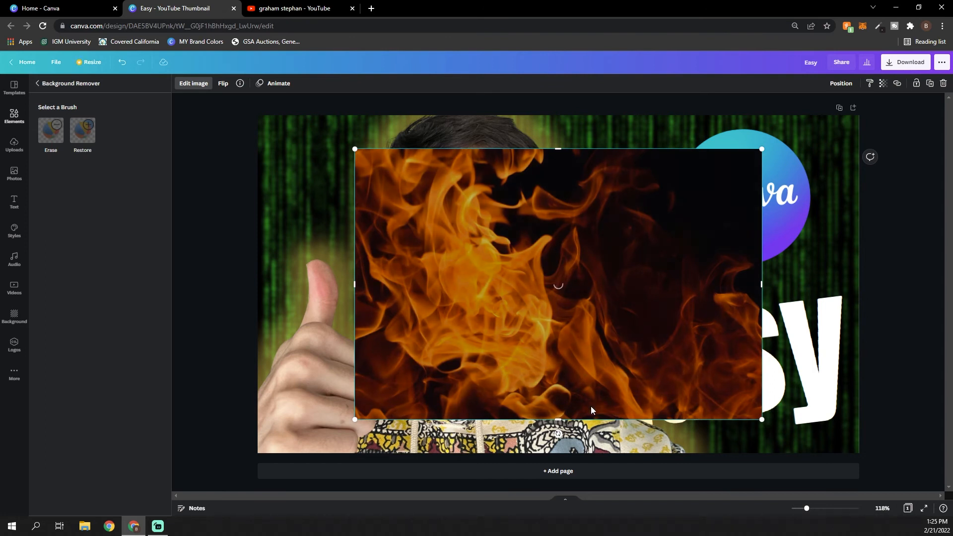
{"action": "left_click_drag", "start_coordinate": [554, 354], "coordinate": [730, 377]}
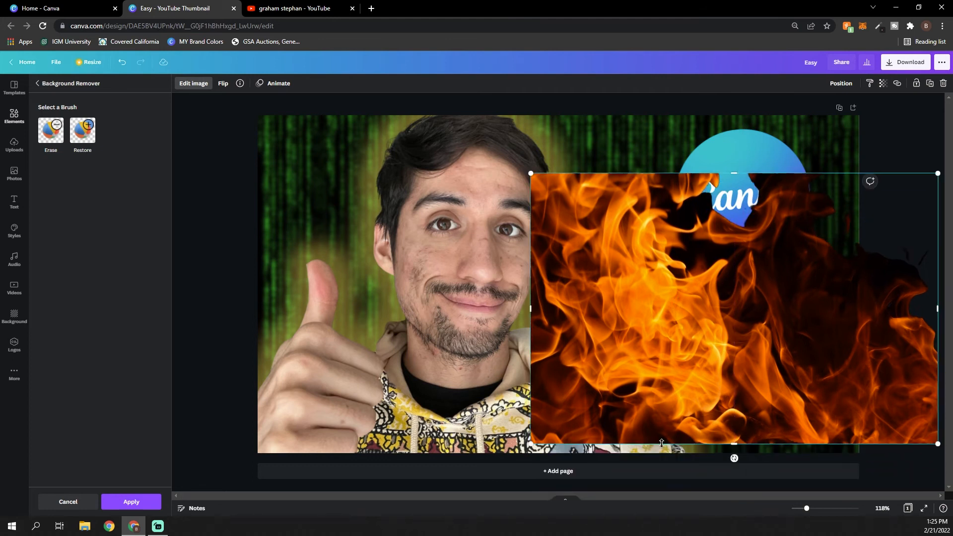
{"action": "left_click_drag", "start_coordinate": [739, 459], "coordinate": [780, 453]}
{"action": "left_click_drag", "start_coordinate": [738, 373], "coordinate": [755, 446]}
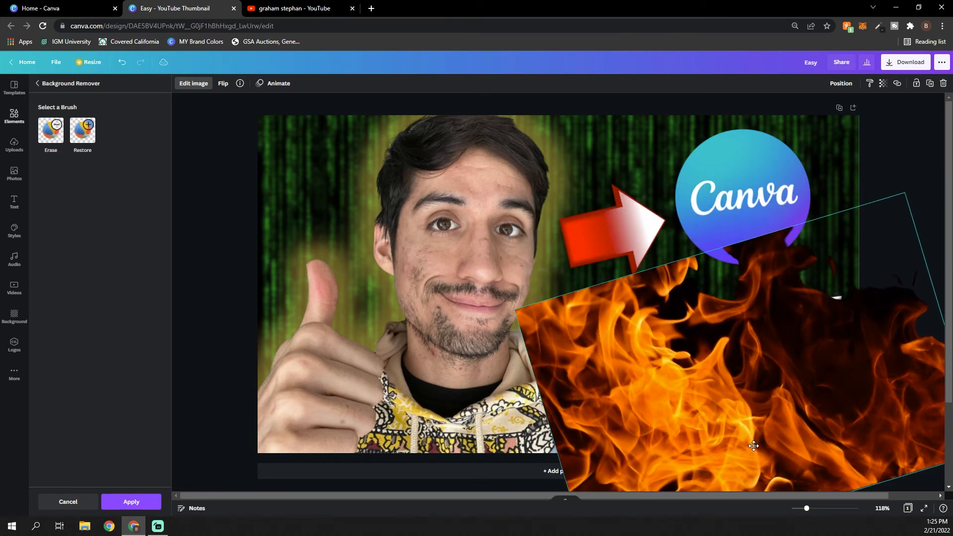
Apply the background removal and send the fire image backward behind the "Easy" text, portrait and Canva logo
{"action": "left_click", "coordinate": [840, 87]}
{"action": "left_click", "coordinate": [814, 110]}
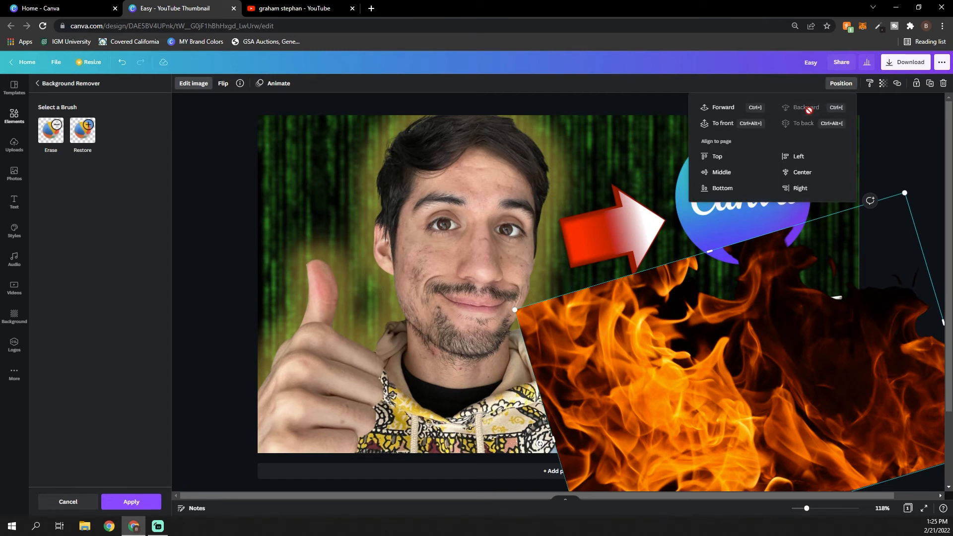
{"action": "left_click", "coordinate": [891, 159]}
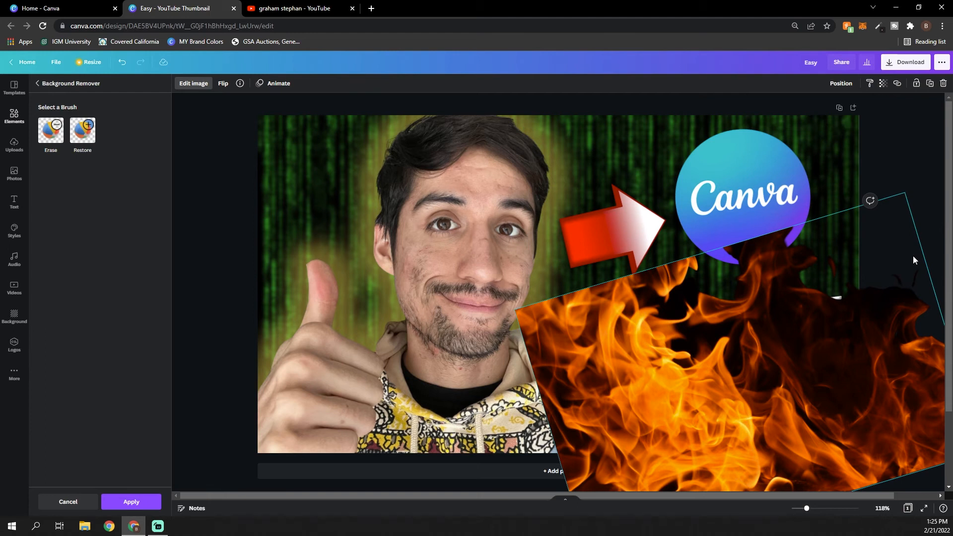
{"action": "left_click", "coordinate": [847, 378]}
{"action": "left_click", "coordinate": [845, 378]}
{"action": "left_click", "coordinate": [565, 360]}
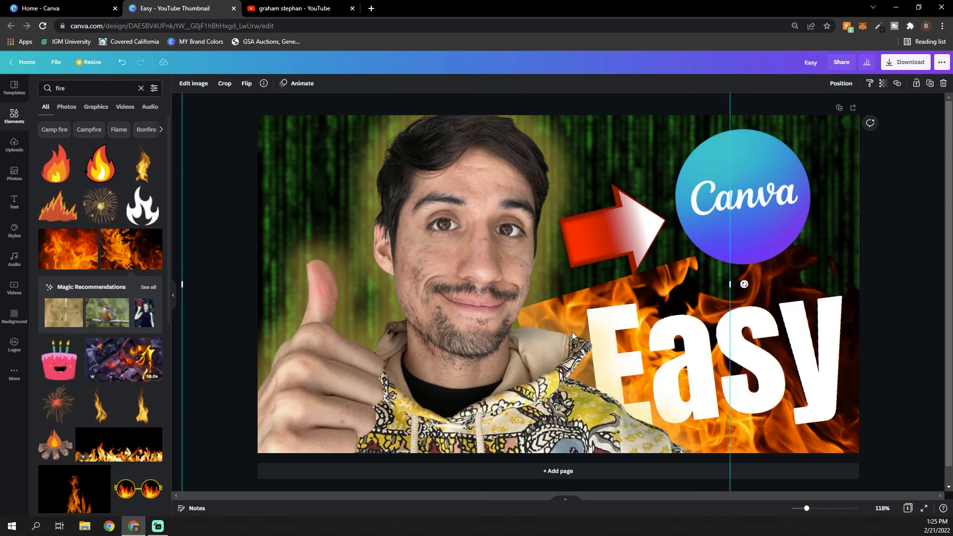
Sharpen the fire image by lowering its blur adjustment to the minimum
{"action": "left_click", "coordinate": [842, 222]}
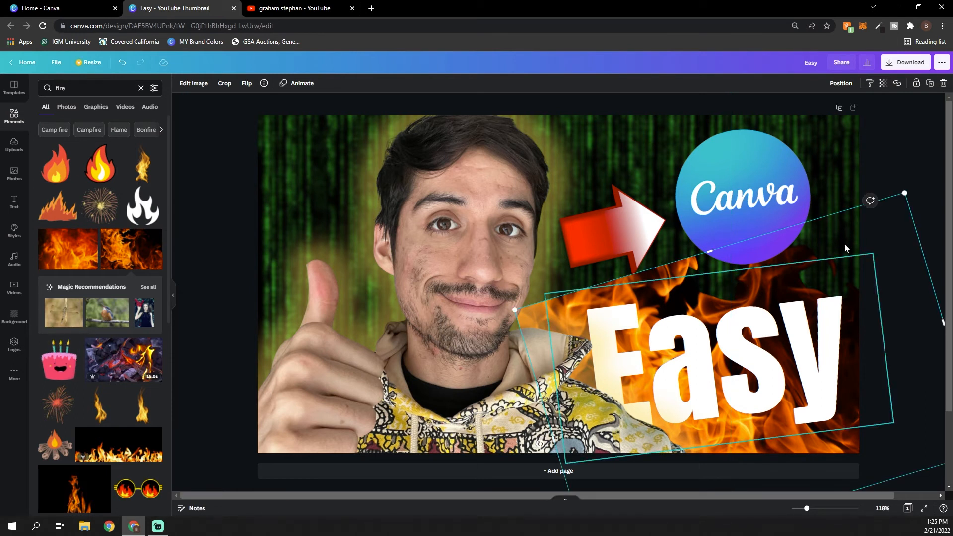
{"action": "left_click", "coordinate": [199, 85]}
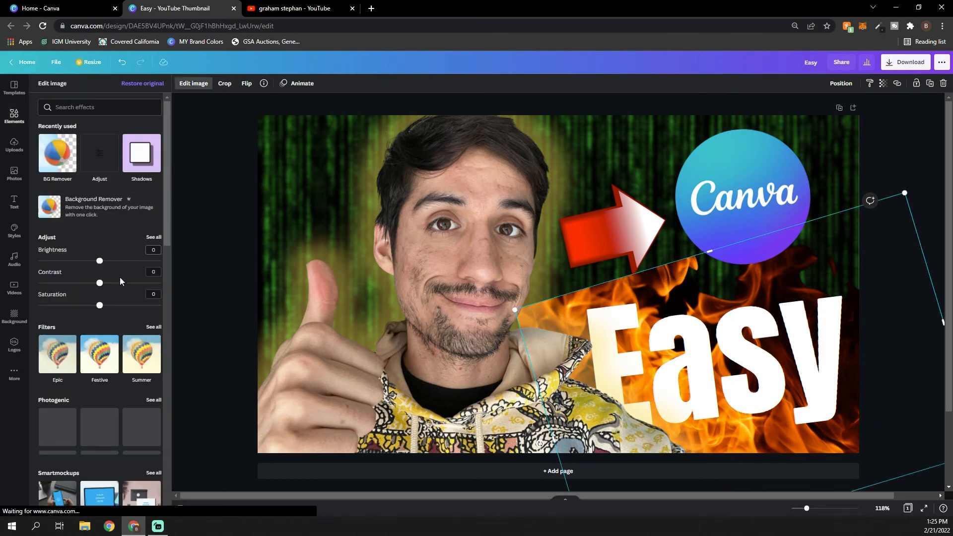
{"action": "left_click", "coordinate": [154, 238]}
{"action": "left_click_drag", "start_coordinate": [99, 207], "coordinate": [38, 208]}
Rotate the fire image further counterclockwise and reposition it so the flames sit behind the "Easy" text in the lower-right corner
{"action": "left_click", "coordinate": [852, 263]}
{"action": "left_click_drag", "start_coordinate": [851, 229], "coordinate": [748, 149]}
{"action": "left_click_drag", "start_coordinate": [690, 439], "coordinate": [738, 414]}
{"action": "left_click_drag", "start_coordinate": [834, 224], "coordinate": [908, 347]}
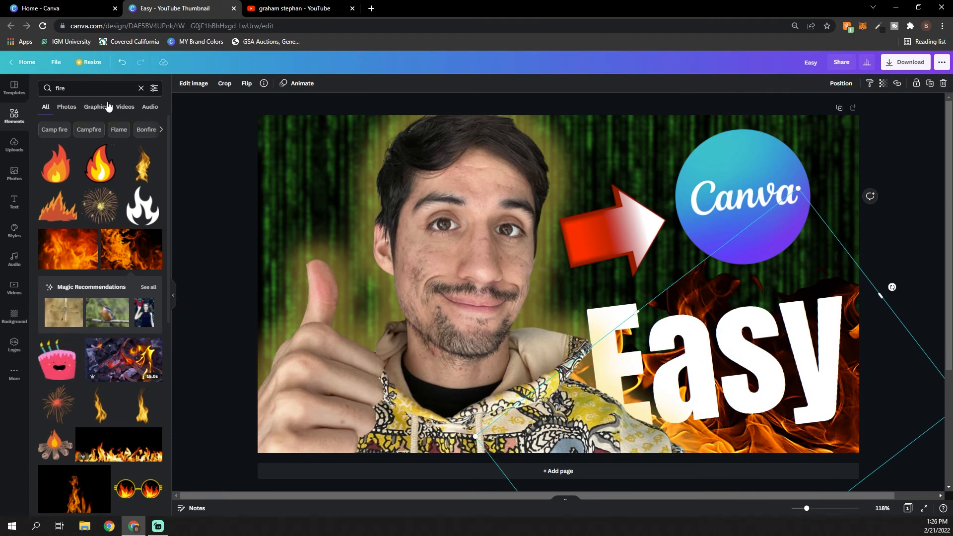
Set the fire image's transparency to 70
{"action": "left_click", "coordinate": [196, 83]}
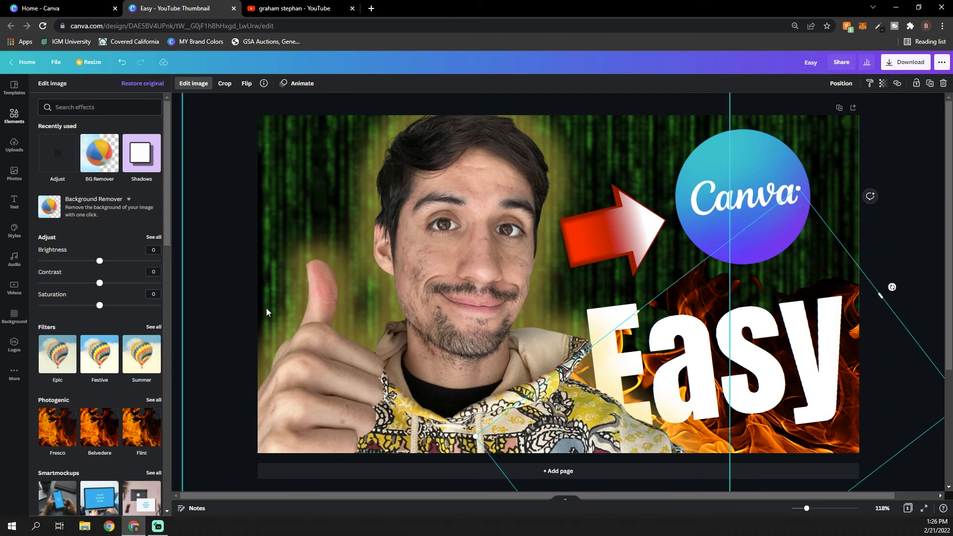
{"action": "left_click", "coordinate": [883, 84]}
{"action": "mouse_move", "coordinate": [856, 110]}
{"action": "left_mouse_down"}
{"action": "mouse_move", "coordinate": [830, 110]}
{"action": "mouse_move", "coordinate": [842, 111]}
{"action": "left_mouse_up"}
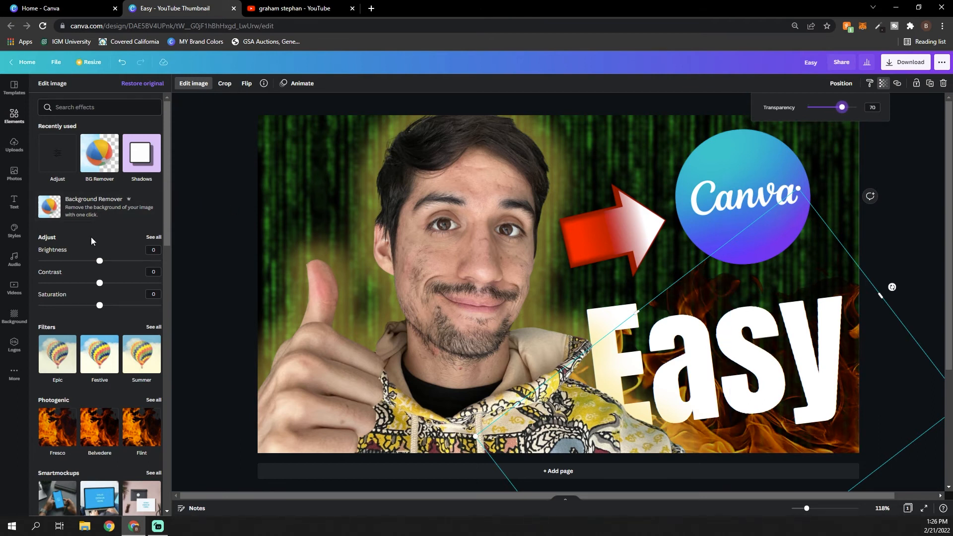
Adjust the fire image to brightness -12, contrast 16 and saturation 40, keeping its transparency at 70
{"action": "left_click_drag", "start_coordinate": [102, 261], "coordinate": [127, 306]}
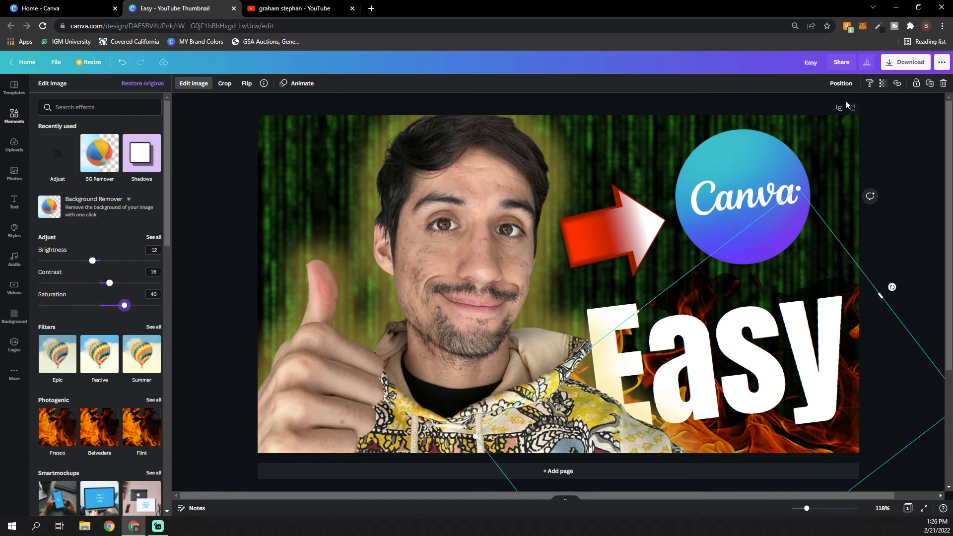
{"action": "left_click", "coordinate": [883, 83]}
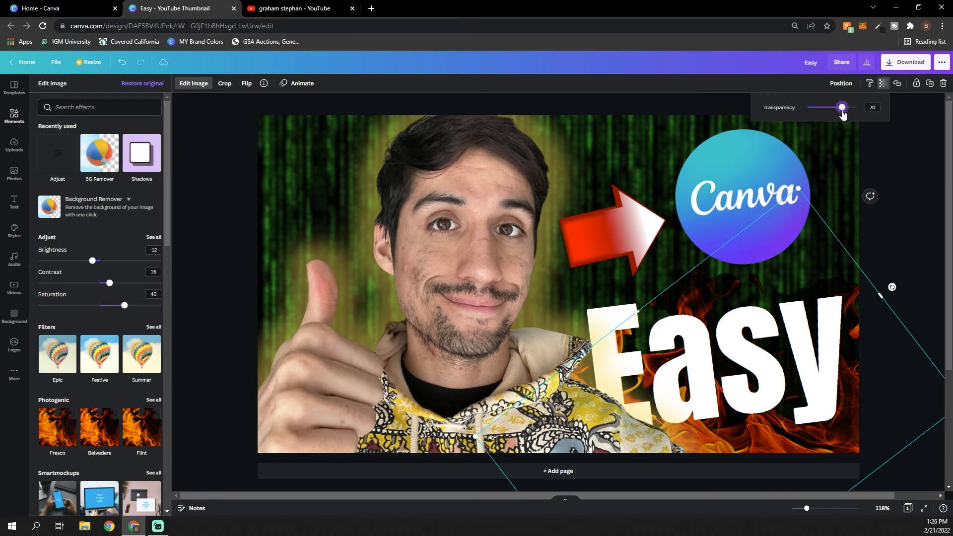
{"action": "left_click", "coordinate": [911, 165]}
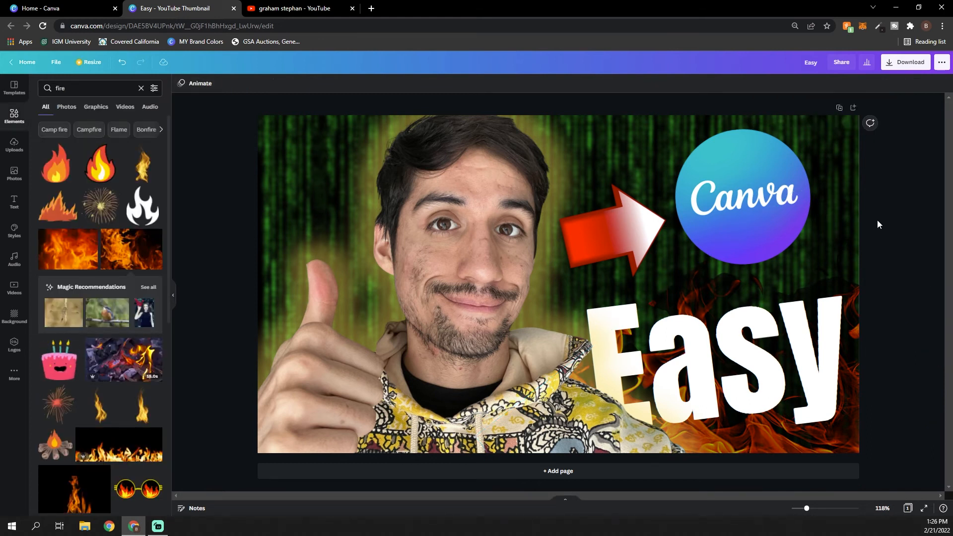
Nudge the "Easy" text slightly upward and deselect it
{"action": "left_click", "coordinate": [788, 373]}
{"action": "mouse_move", "coordinate": [788, 373]}
{"action": "left_mouse_down"}
{"action": "mouse_move", "coordinate": [794, 363]}
{"action": "mouse_move", "coordinate": [785, 368]}
{"action": "left_mouse_up"}
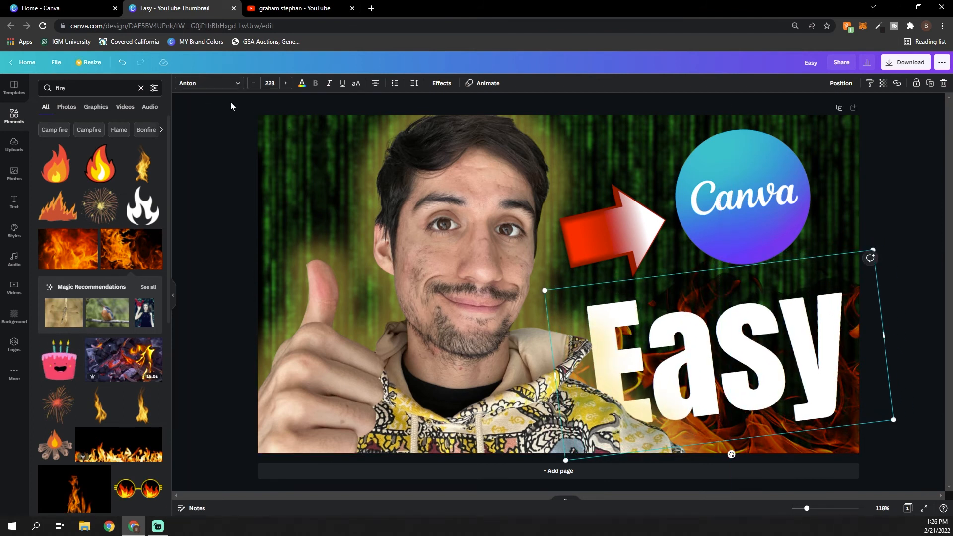
{"action": "left_click", "coordinate": [232, 193]}
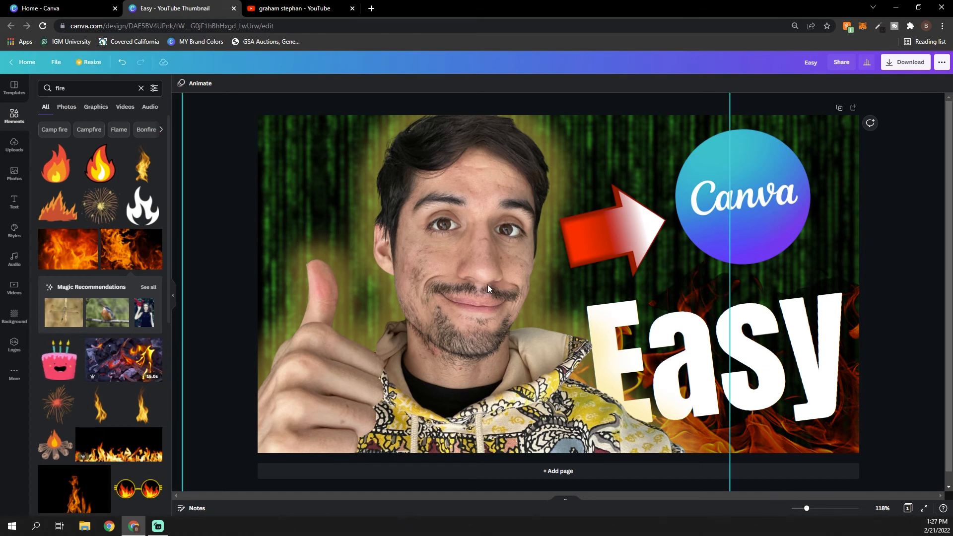
Check the thumbnail at a small preview size and rename the design "canva tutorial thumbnail"
{"action": "left_click_drag", "start_coordinate": [806, 510], "coordinate": [794, 512]}
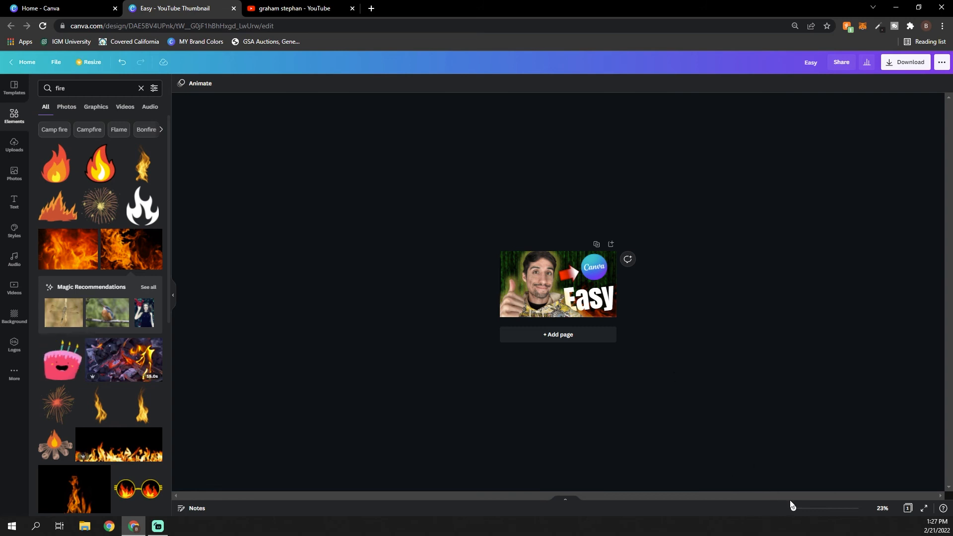
{"action": "left_click_drag", "start_coordinate": [794, 511], "coordinate": [794, 512]}
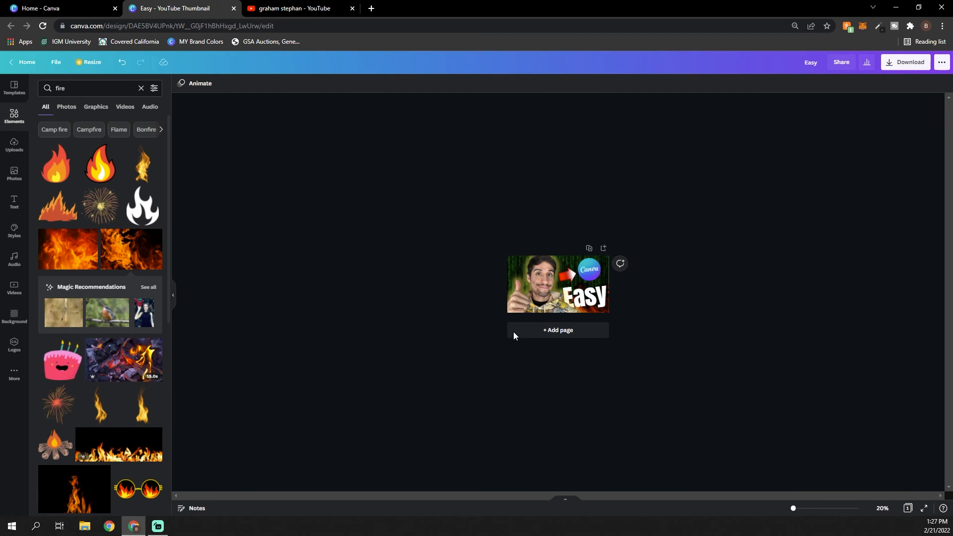
{"action": "left_click", "coordinate": [801, 510]}
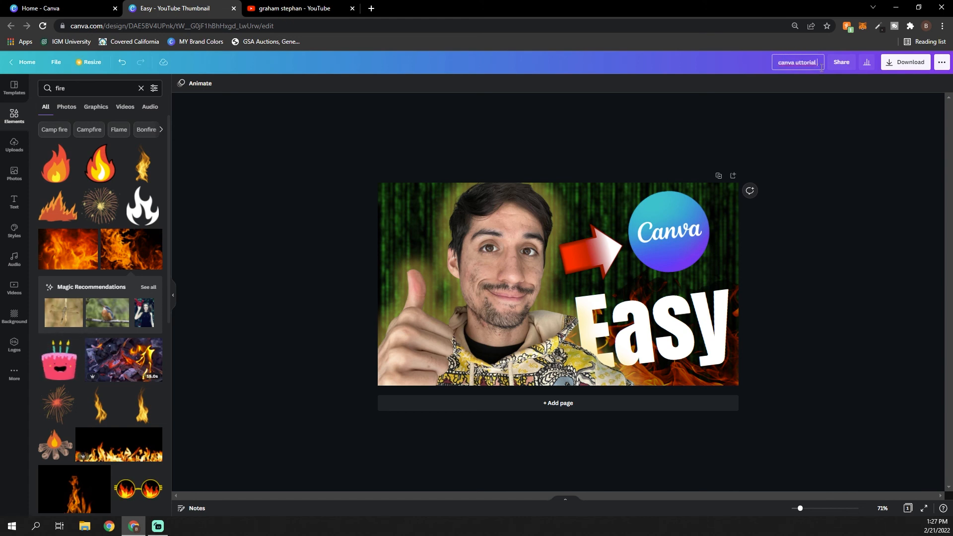
{"action": "type", "text": "mbnail"}
{"action": "key", "text": "Return"}
Download the finished thumbnail as a 1280 × 720 px PNG and dismiss the sharing message
{"action": "left_click", "coordinate": [892, 63]}
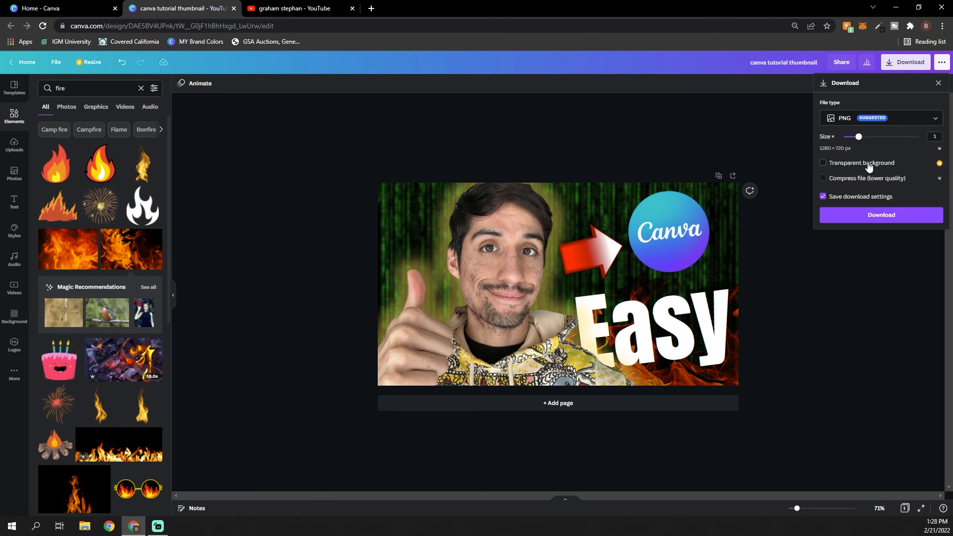
{"action": "left_click", "coordinate": [876, 219]}
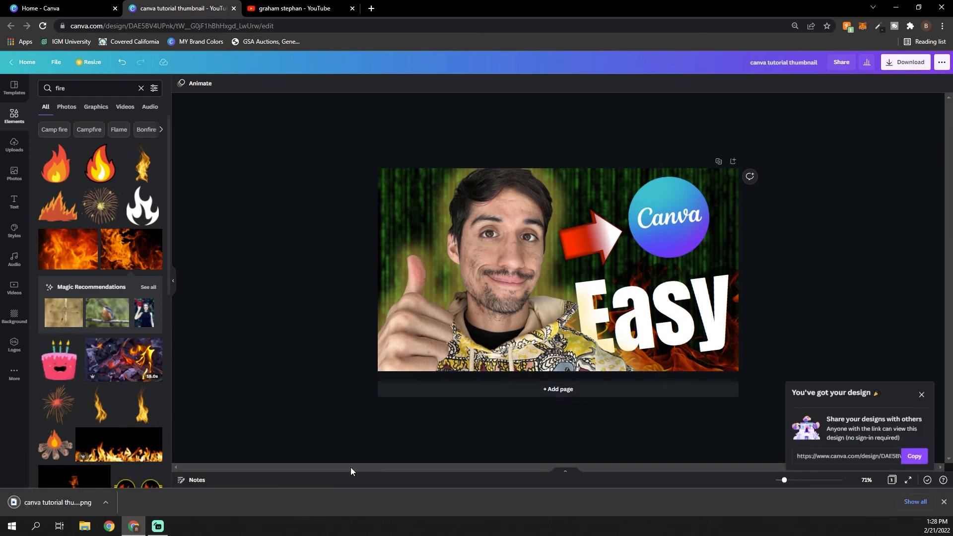
{"action": "left_click", "coordinate": [922, 395]}
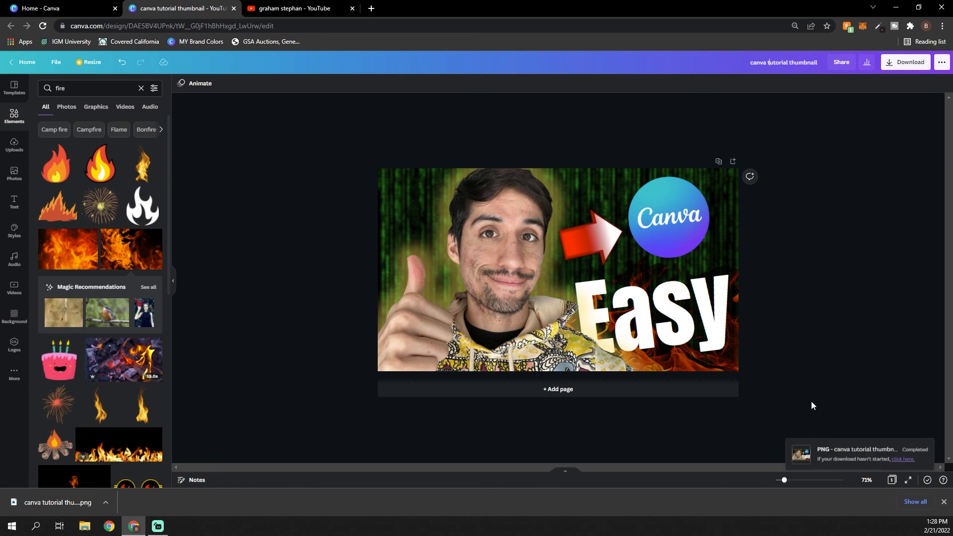